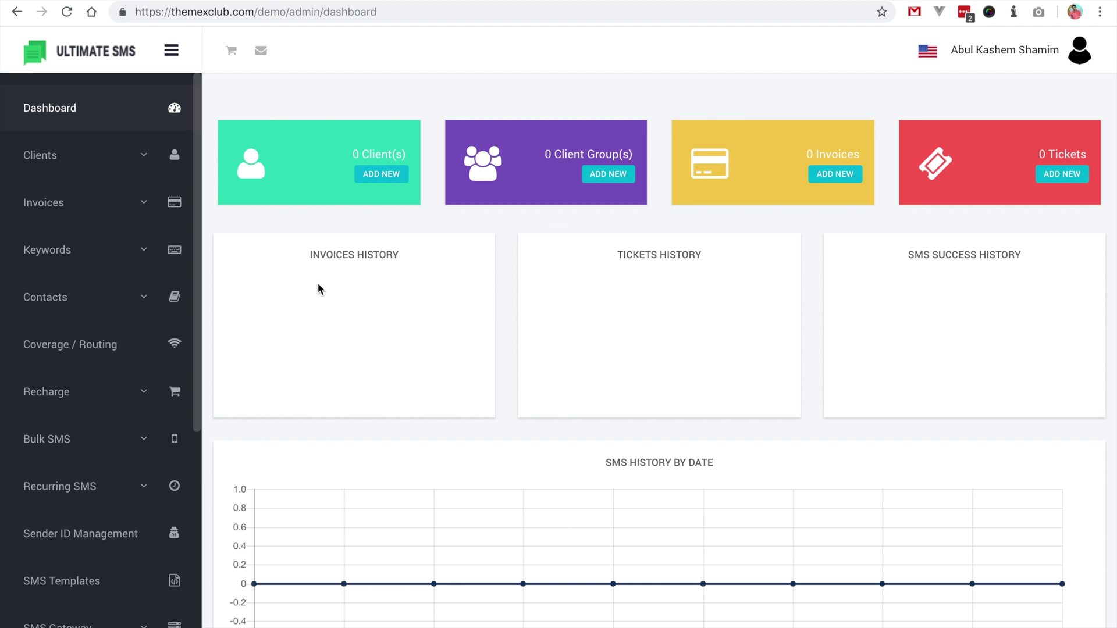
View the empty All Keywords list and start adding a new keyword
left_click(131, 256)
left_click(89, 295)
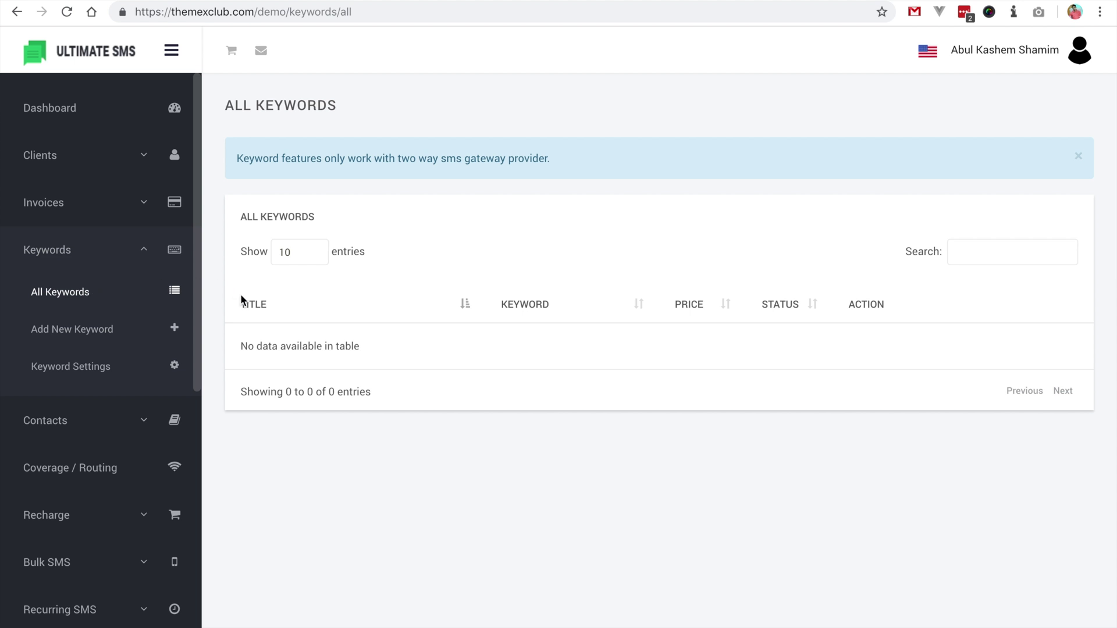
left_click(111, 337)
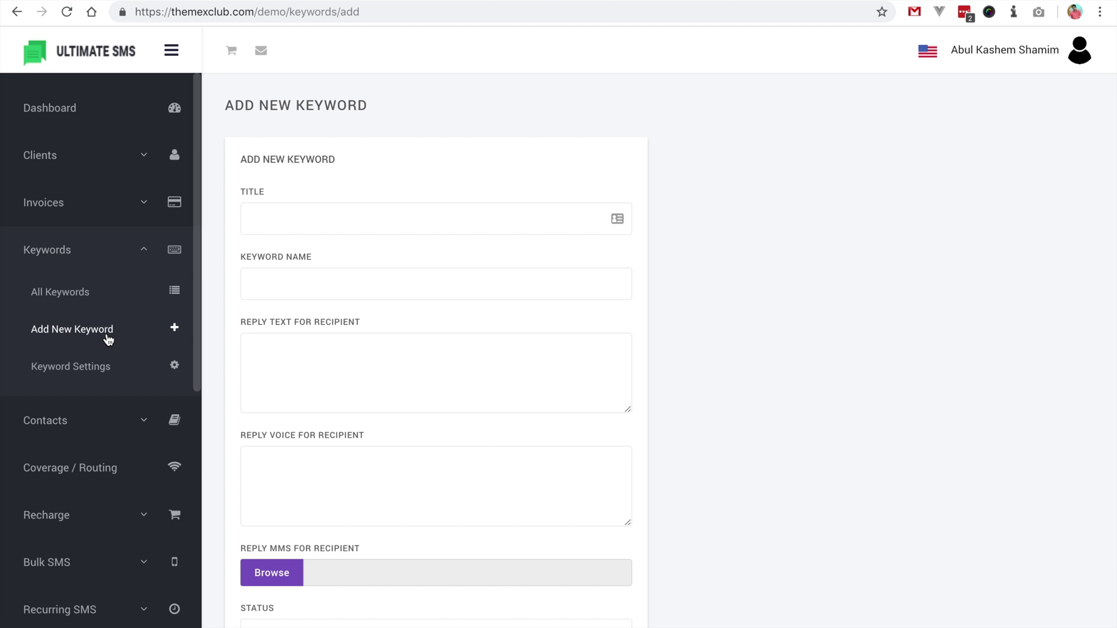
Title the new keyword '50% Coupon' and set its keyword name to GOT50
left_click(367, 208)
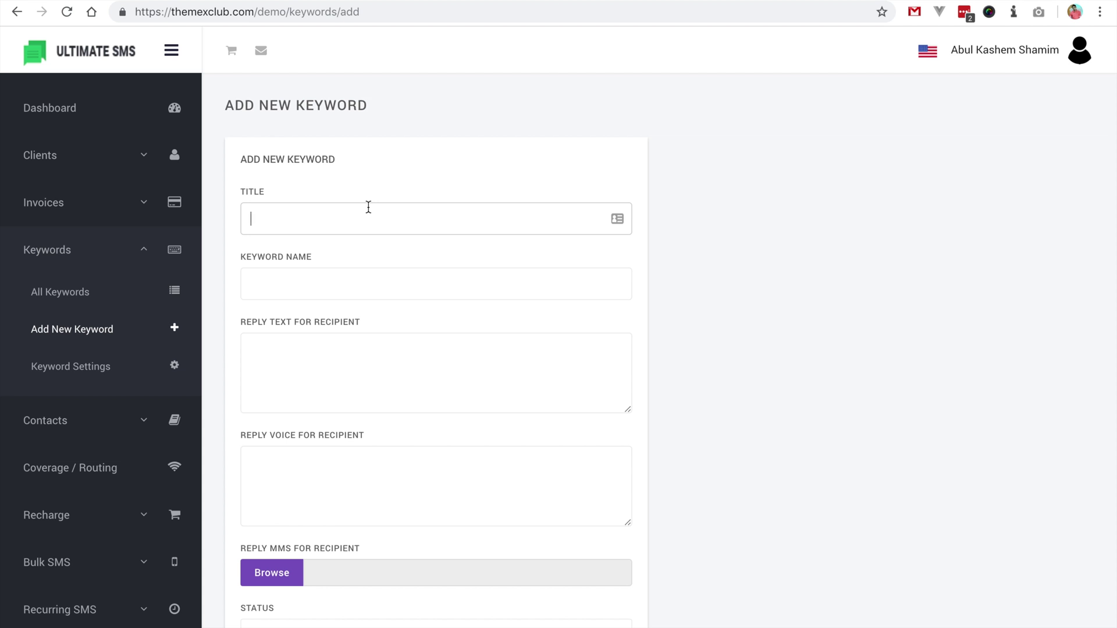
type("50")
type("%")
type(" Fl")
key("BackSpace")
key("BackSpace")
key("BackSpace")
type("Coupon")
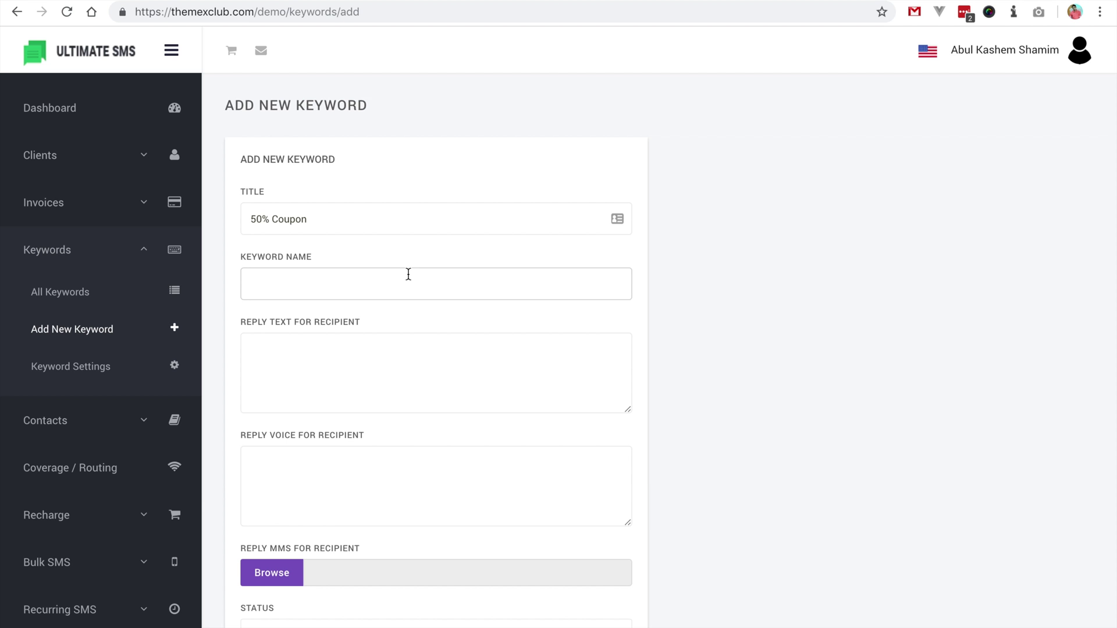
left_click(408, 274)
type("50")
key("BackSpace")
key("BackSpace")
type("G")
type("OT")
type("50")
left_click(405, 374)
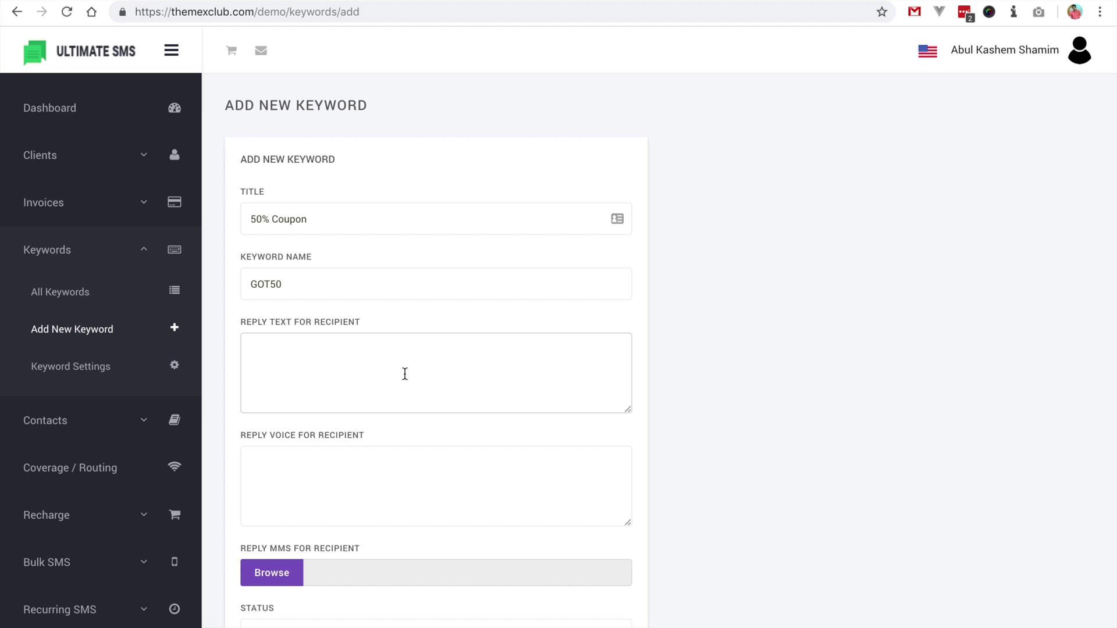
Set the recipient reply text to 'You will get 50% discount from our next promotion.'
scroll(405, 374, "down", 2)
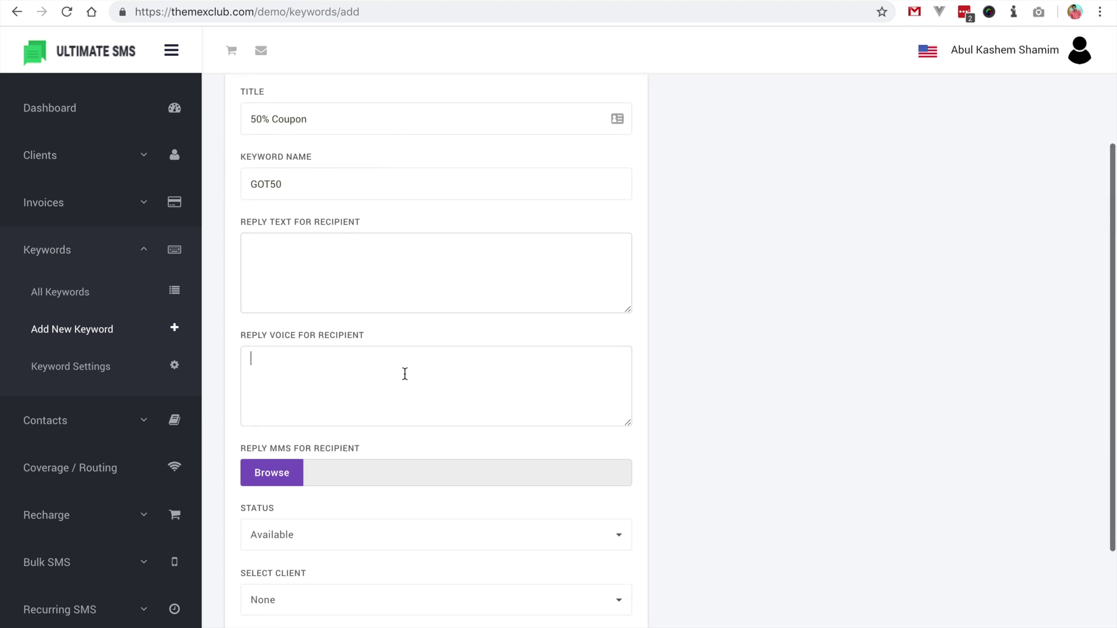
left_click(400, 356)
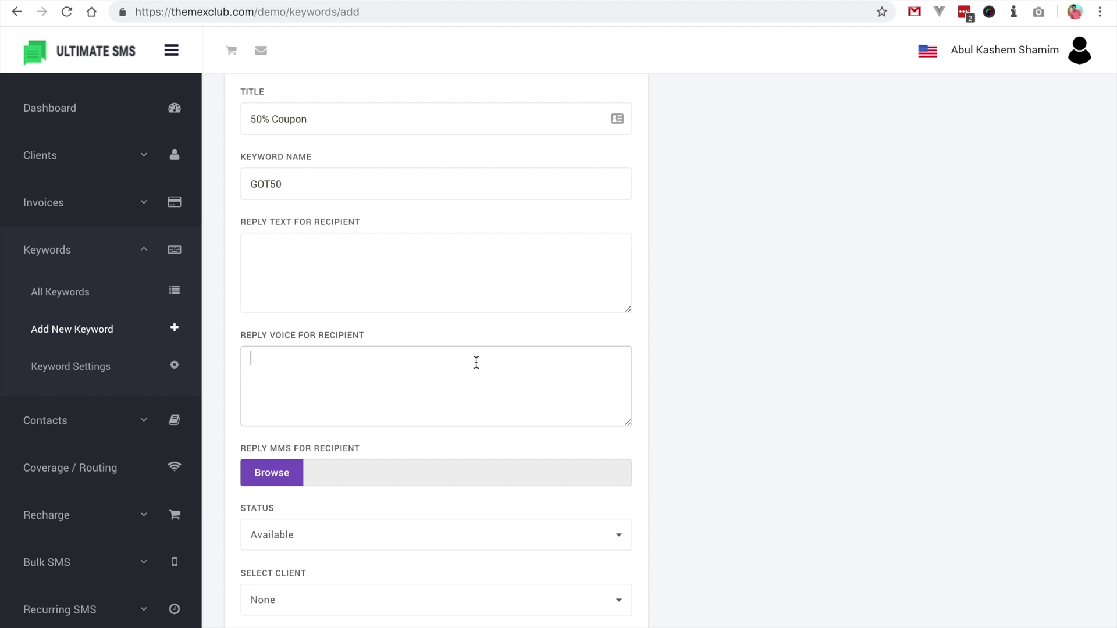
left_click(405, 263)
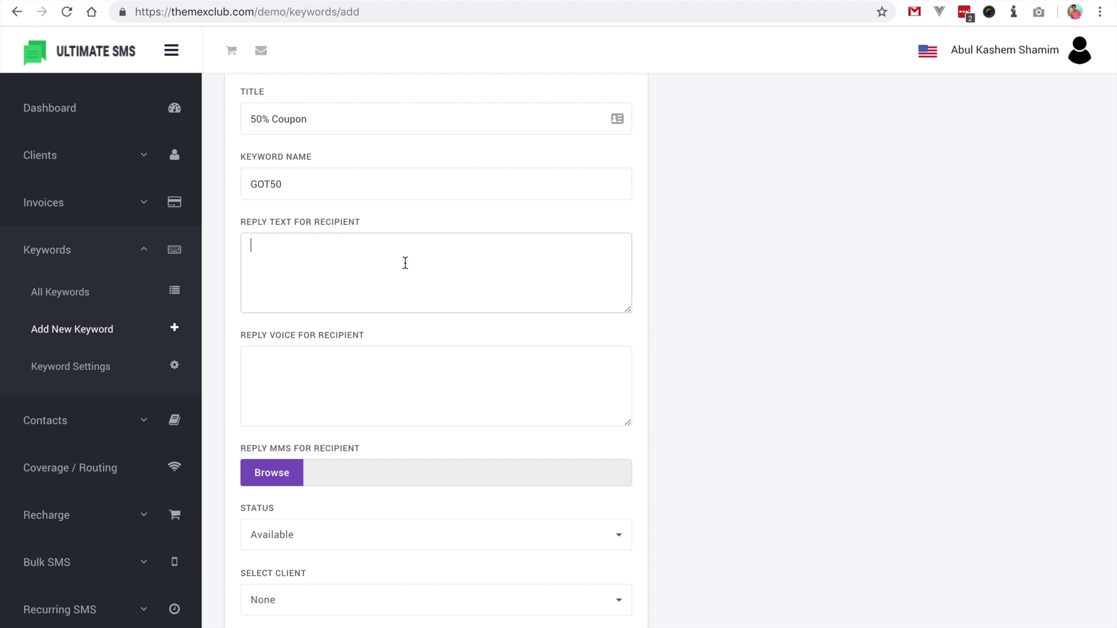
left_click(401, 401)
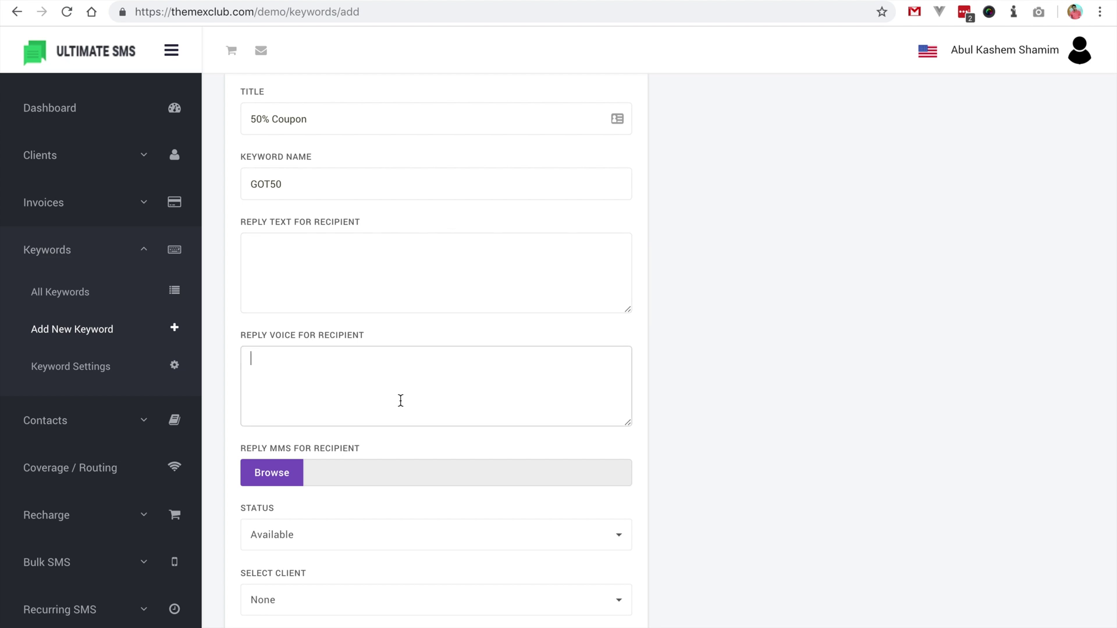
scroll(400, 400, "up", 1)
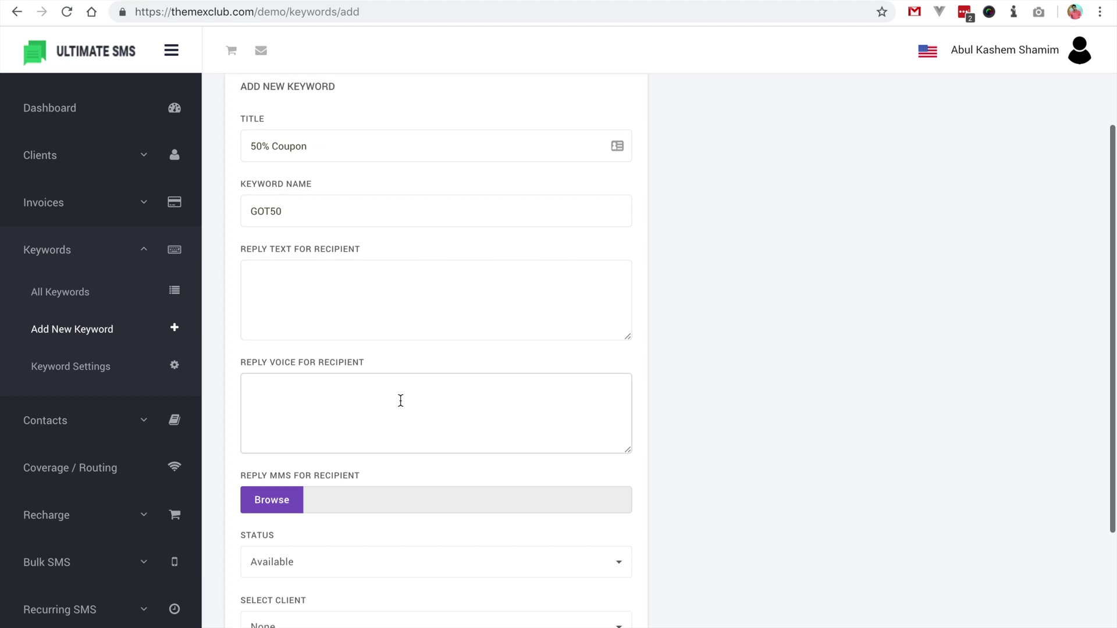
left_click(343, 312)
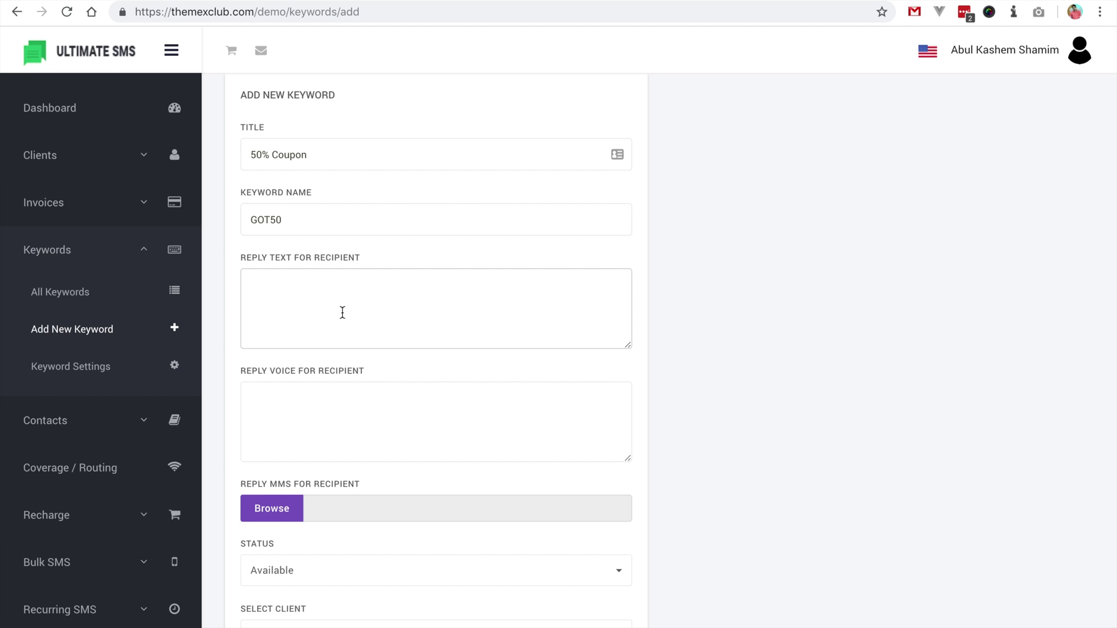
type("You will")
type(" get 5")
type("0% disc")
type("ount f")
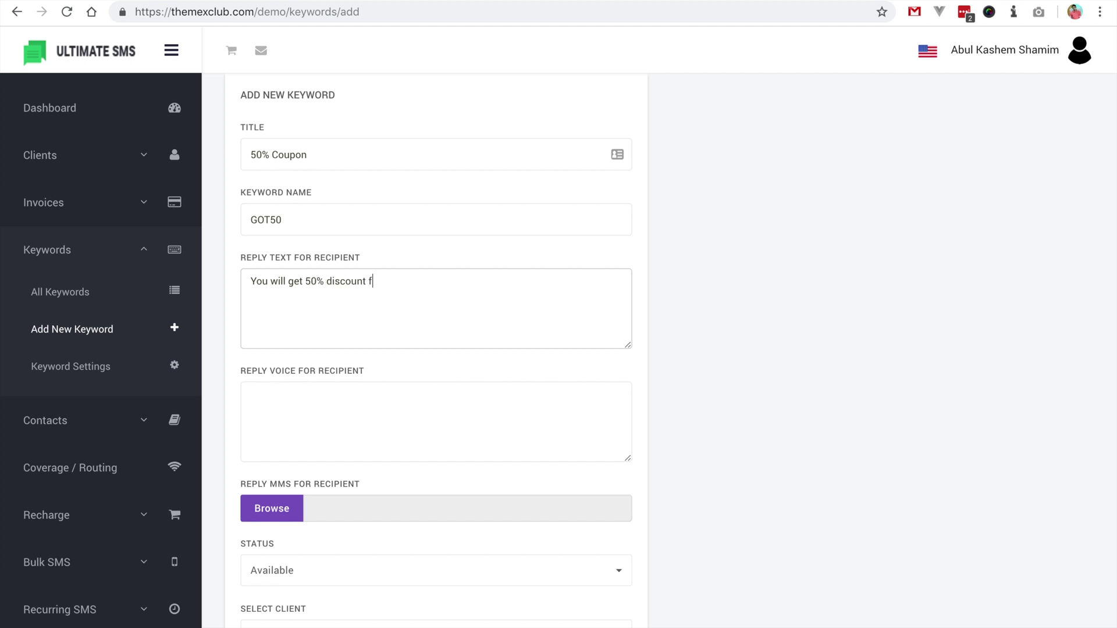
type("rom our nex")
type("t promotion.")
left_click(457, 404)
scroll(457, 404, "down", 3)
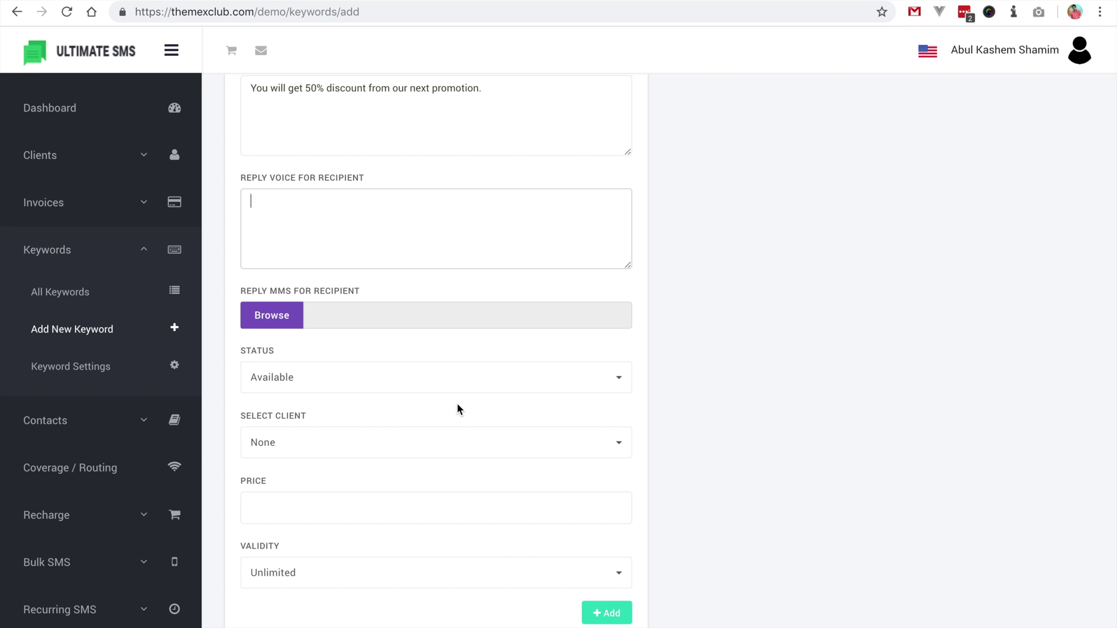
left_click(403, 386)
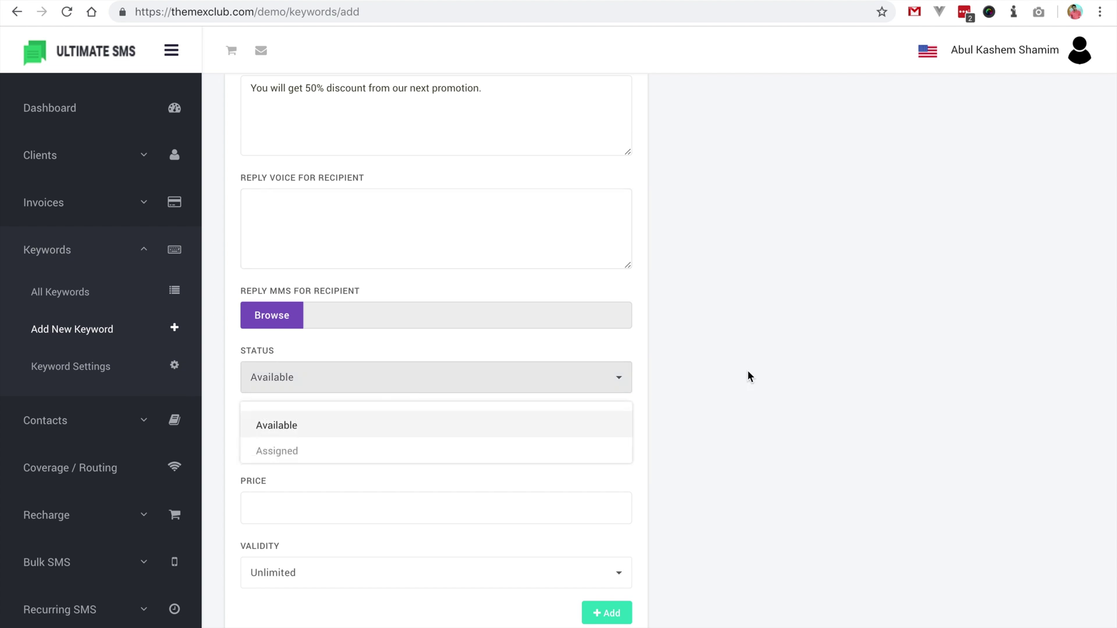
Add the keyword with price 1, Available status and Unlimited validity
left_click(810, 386)
left_click(516, 446)
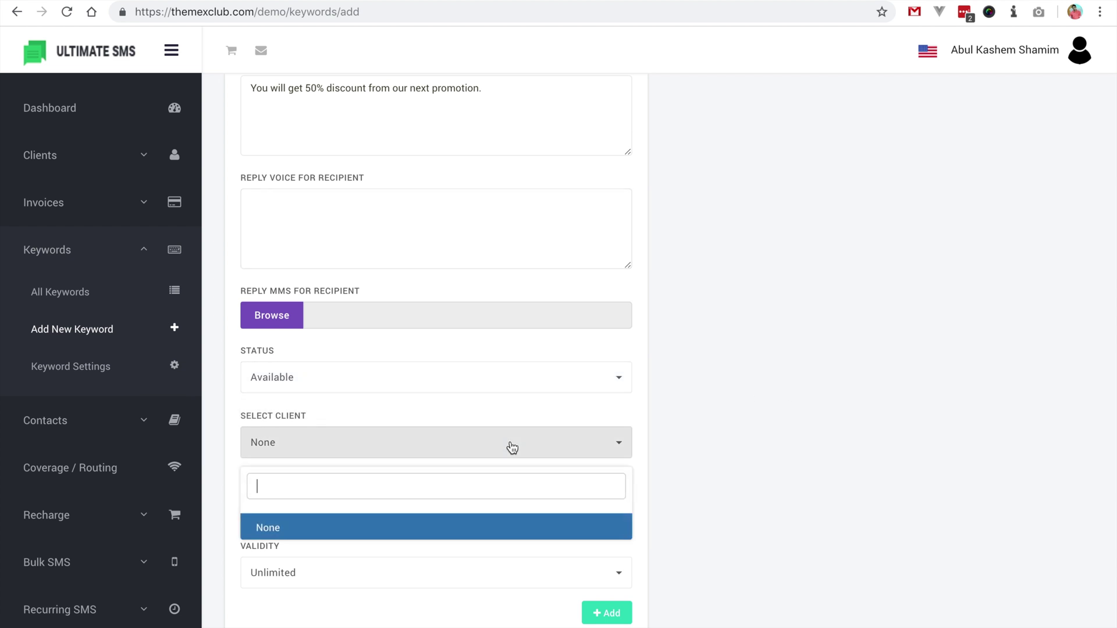
left_click(565, 505)
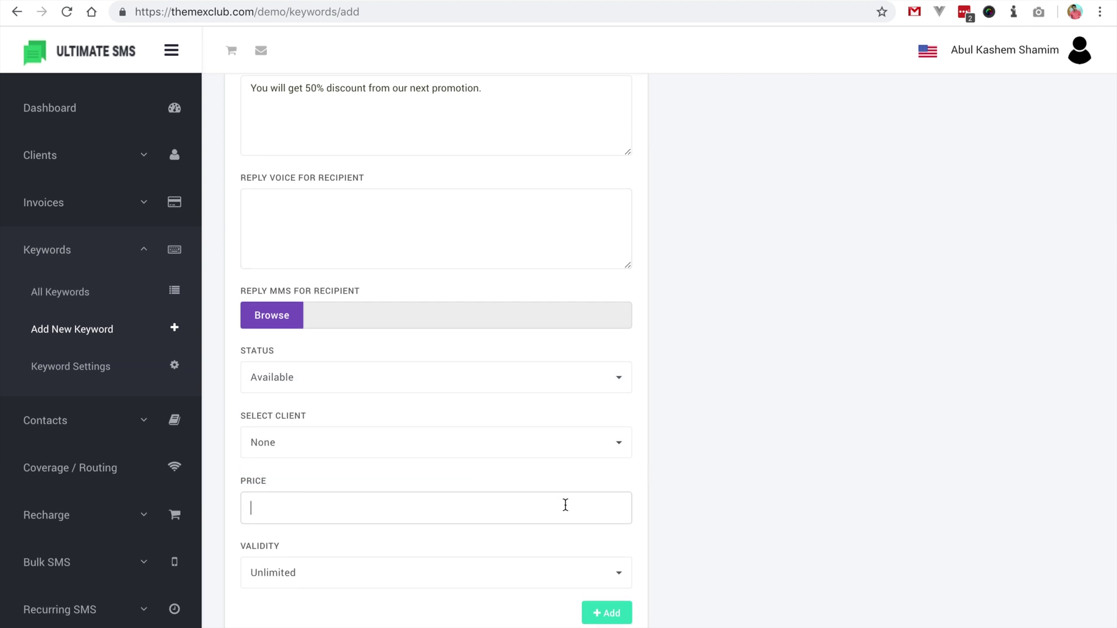
type("1")
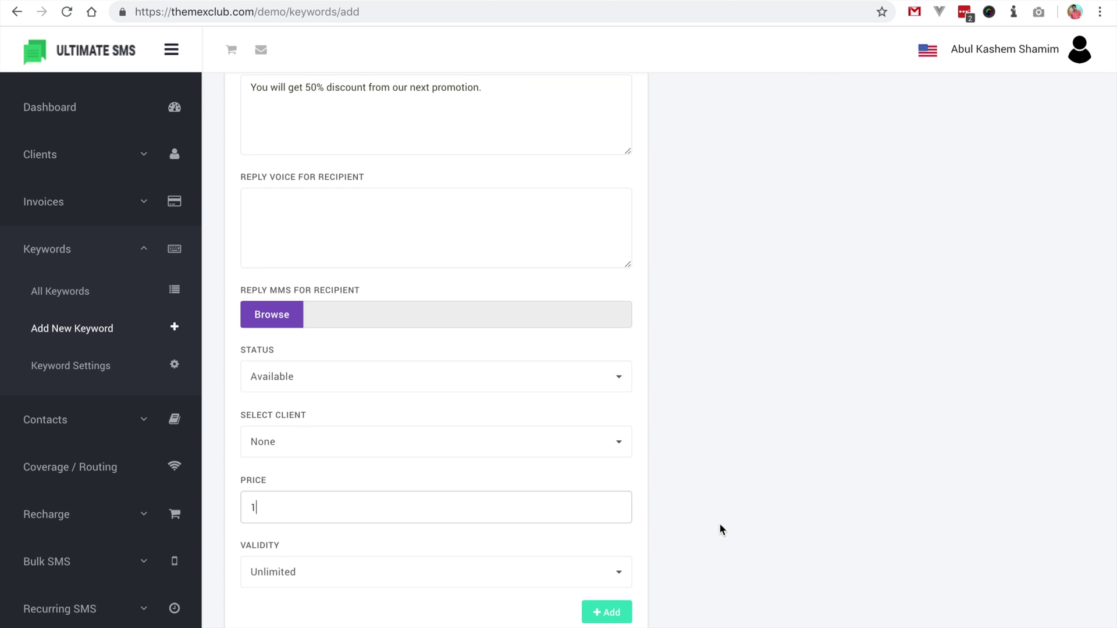
left_click(544, 564)
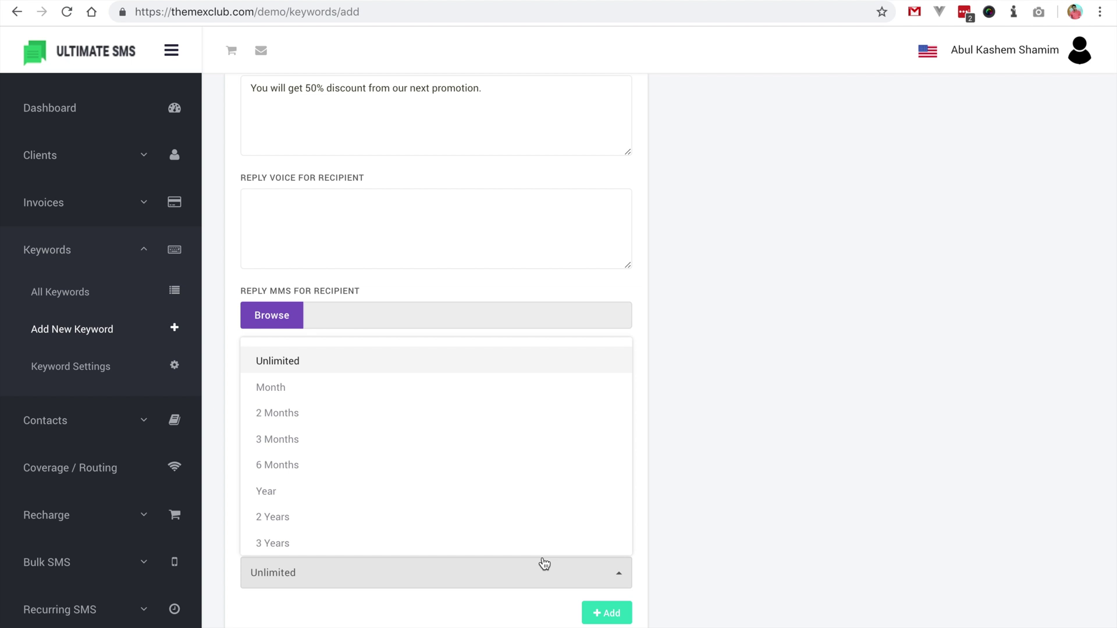
left_click(733, 548)
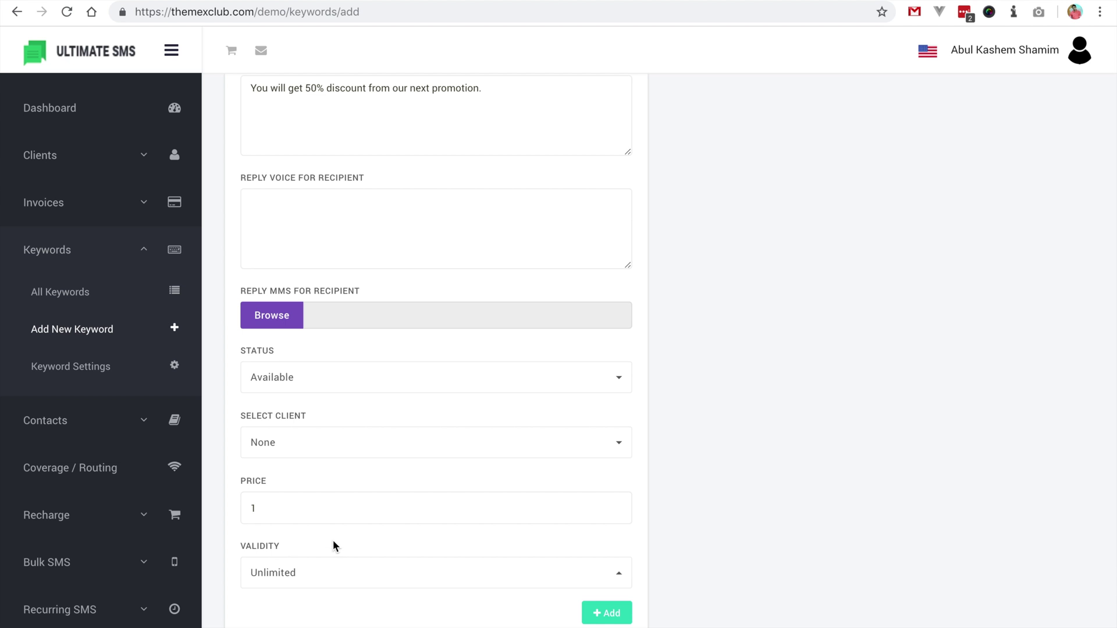
left_click(608, 611)
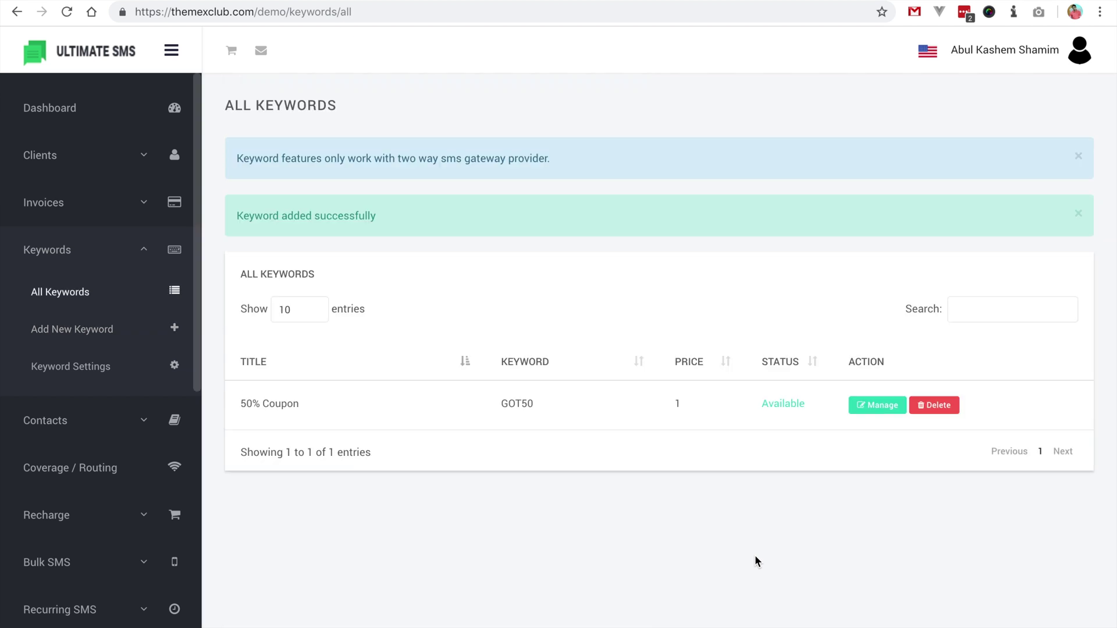
Dismiss both alert notices and go to the Send Bulk SMS form
left_click(1078, 214)
left_click(1081, 154)
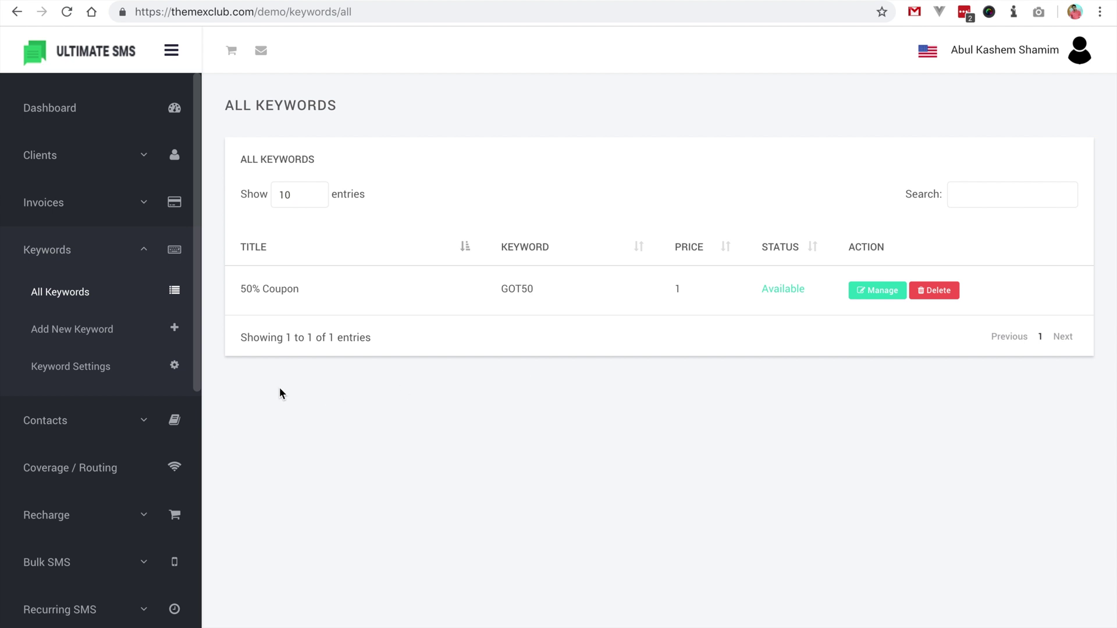
scroll(187, 361, "down", 4)
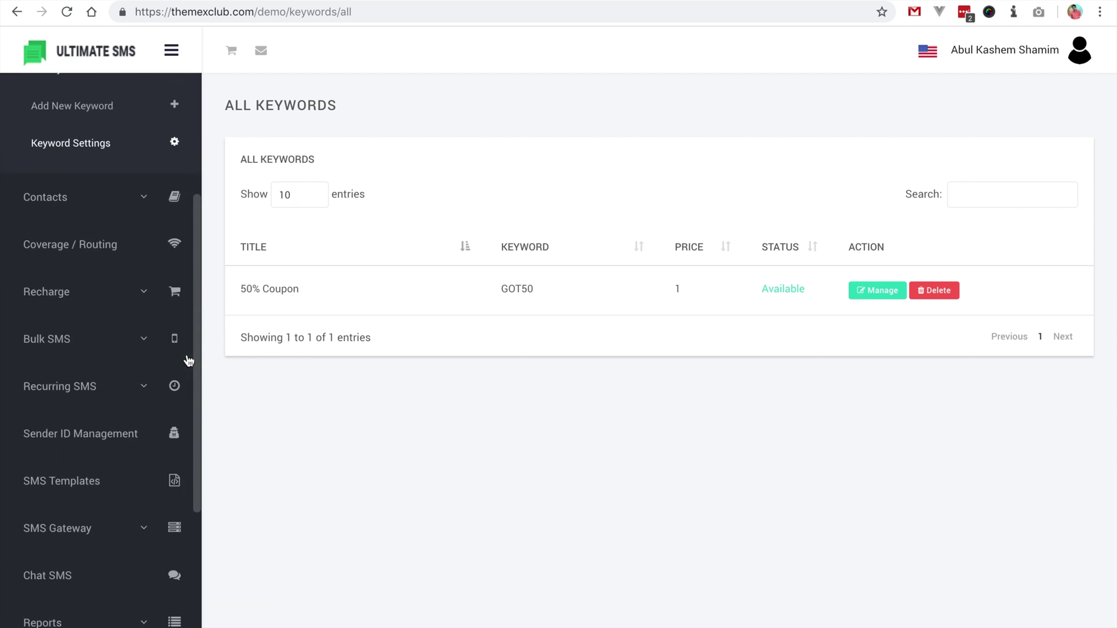
left_click(142, 336)
scroll(114, 325, "down", 2)
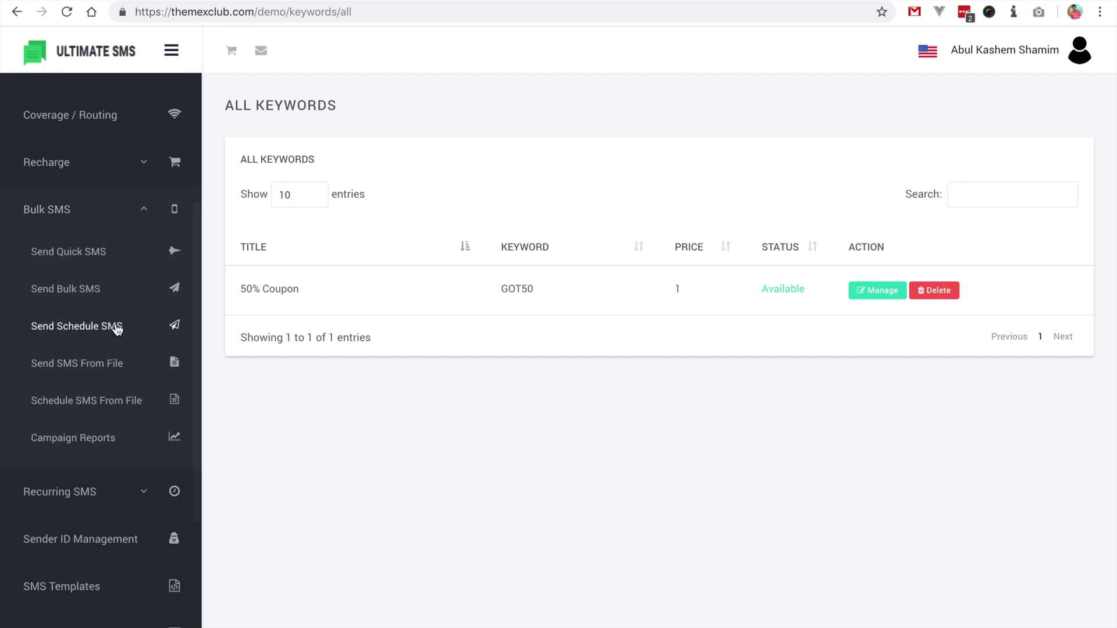
left_click(80, 293)
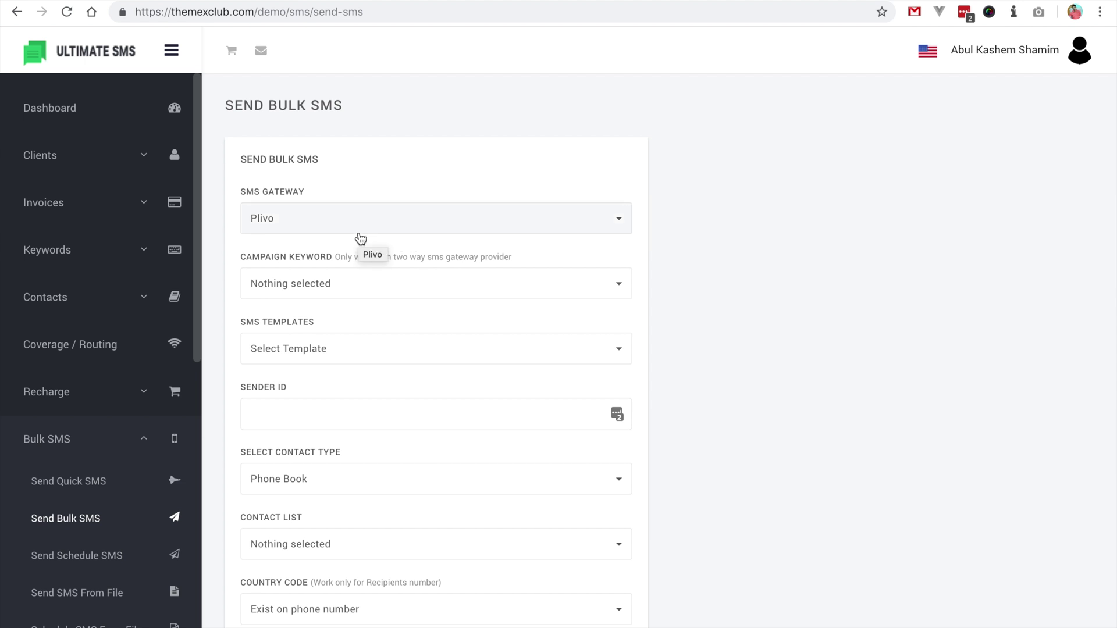
left_click(406, 284)
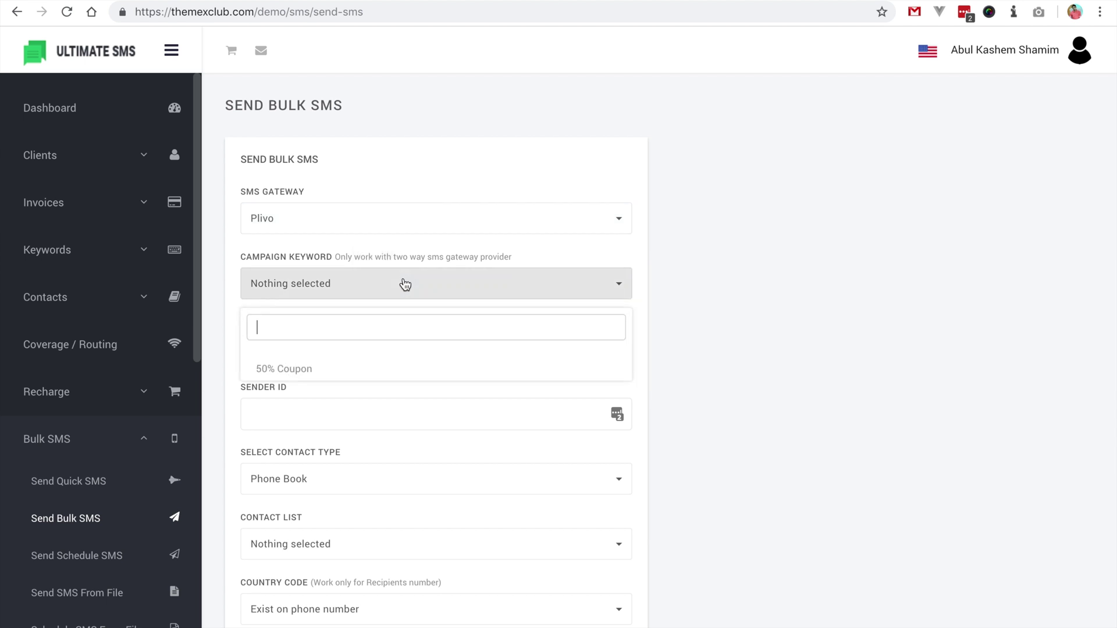
left_click(322, 371)
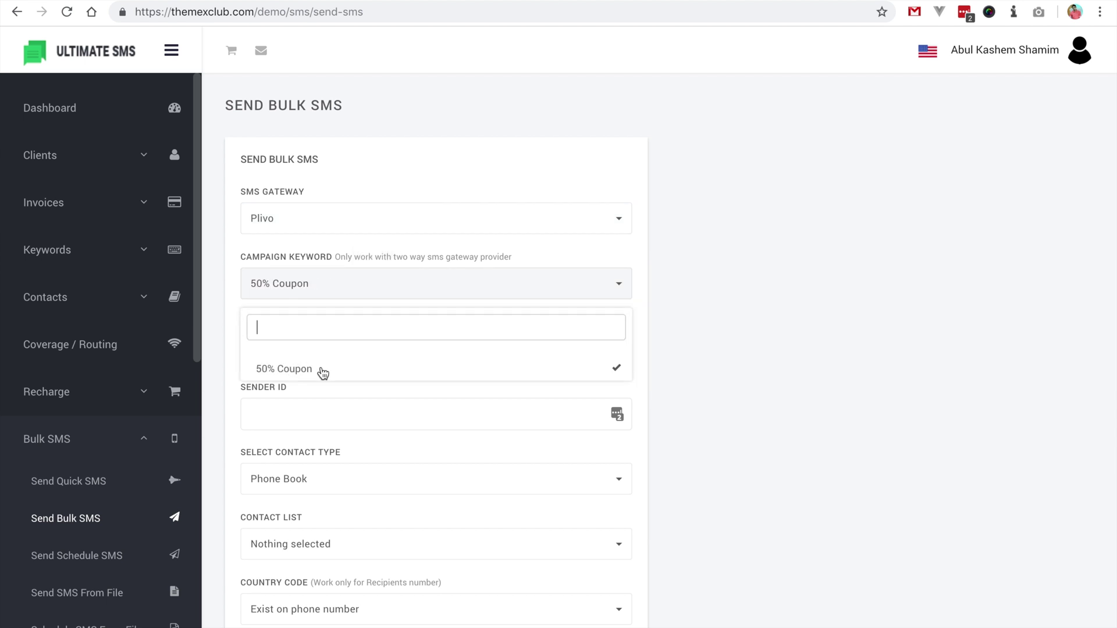
left_click(735, 313)
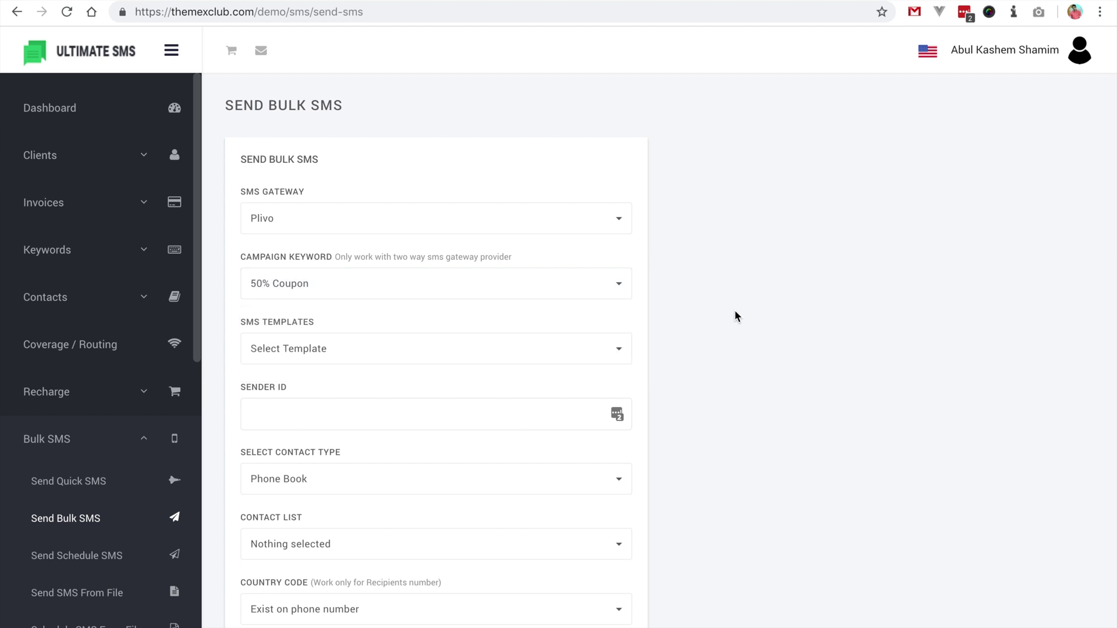
scroll(735, 314, "down", 1)
left_click(530, 368)
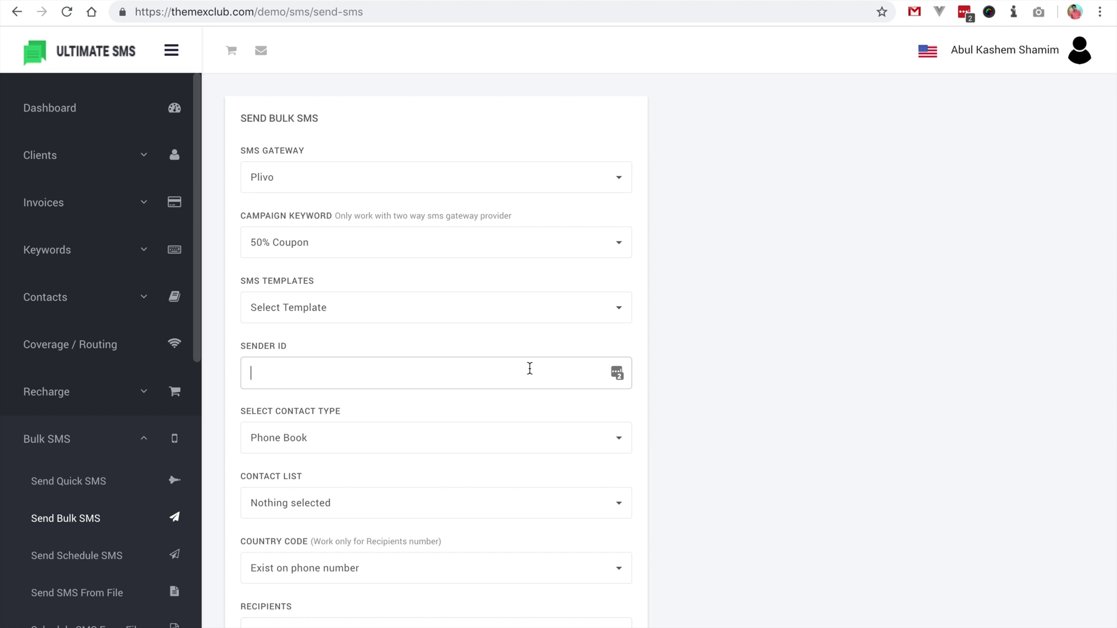
scroll(527, 378, "down", 4)
left_click(495, 415)
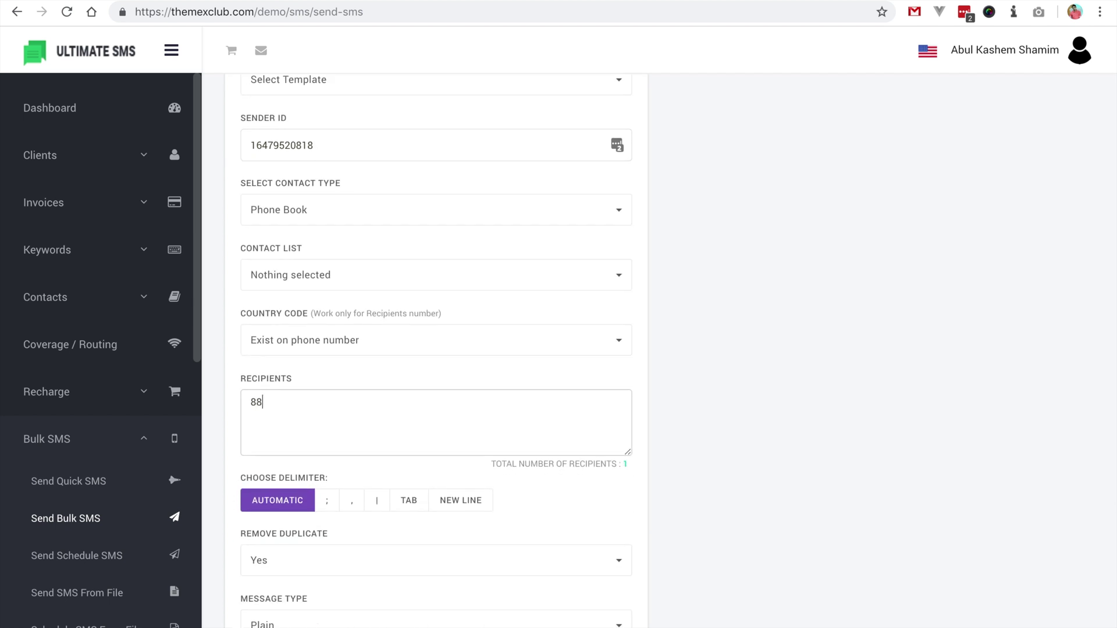
left_click(343, 277)
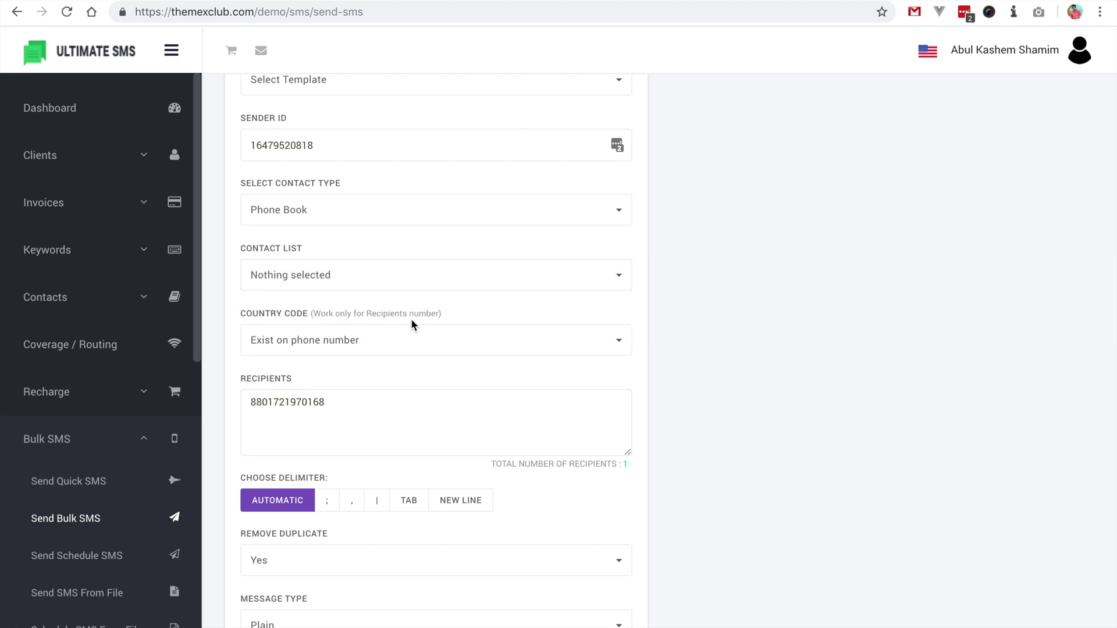
scroll(692, 433, "down", 5)
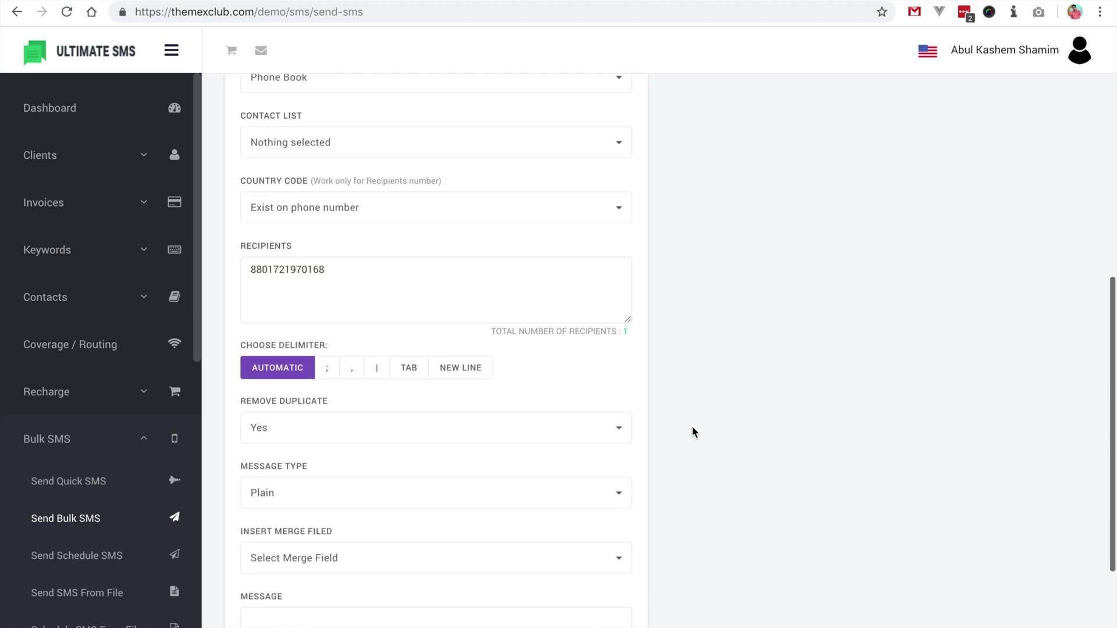
left_click(435, 523)
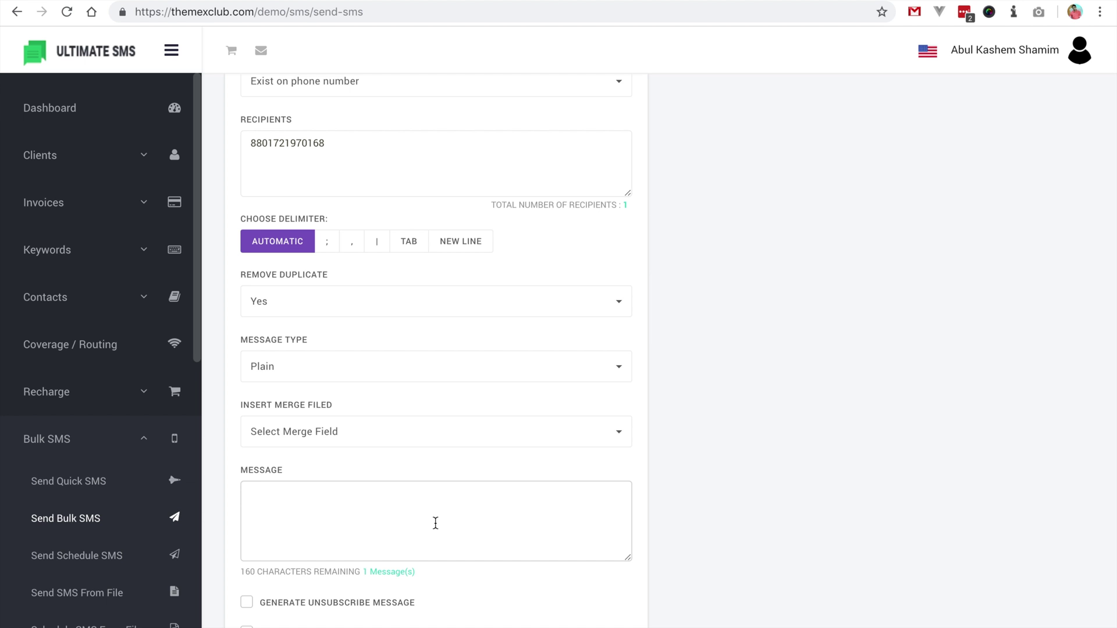
Write the message 'Hi Shamim, if you want promotion from us then reply with GOT50'
type("Hi")
type(" Sha")
type("mim, if")
type(" youw")
key("BackSpace")
type("wna")
key("BackSpace")
key("BackSpace")
type("ant promo")
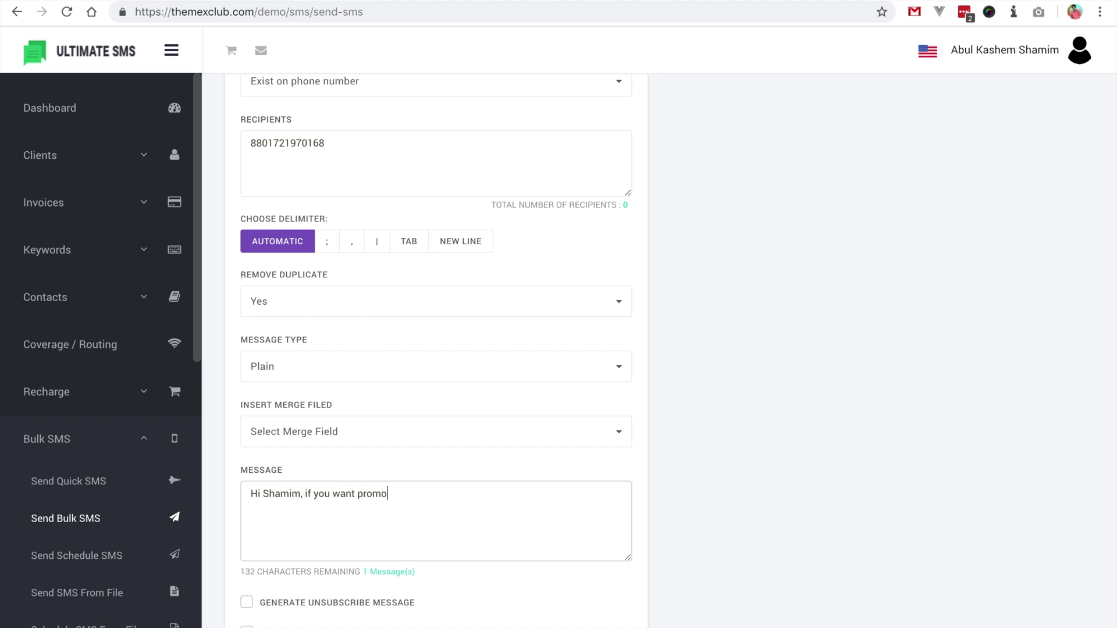
type("tion from")
type(" us then ")
type("reply with ")
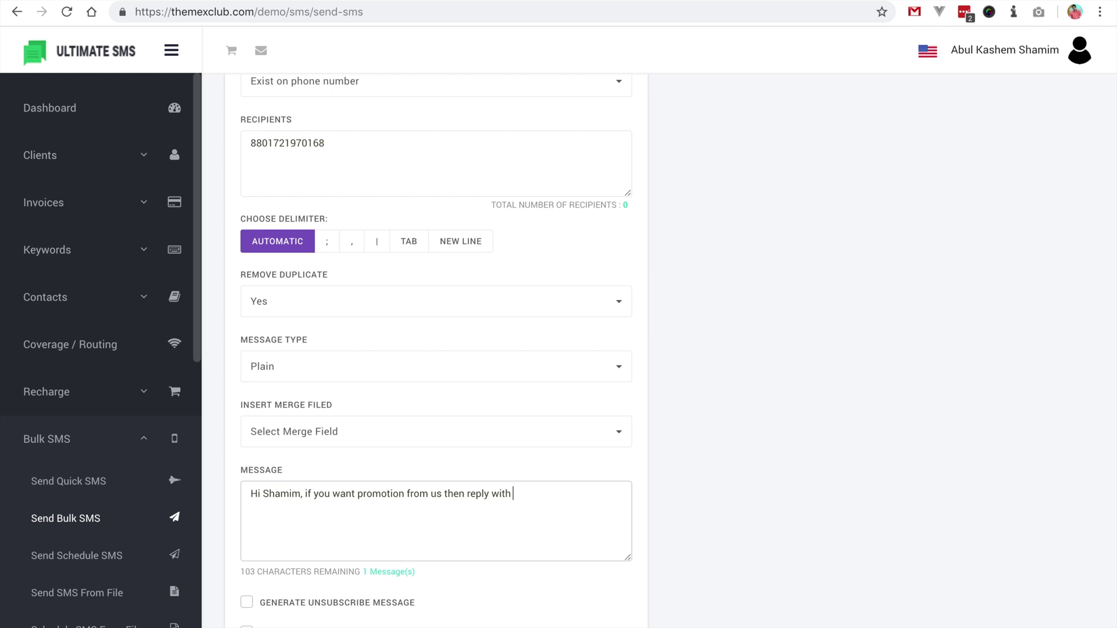
type("GOT")
type("50")
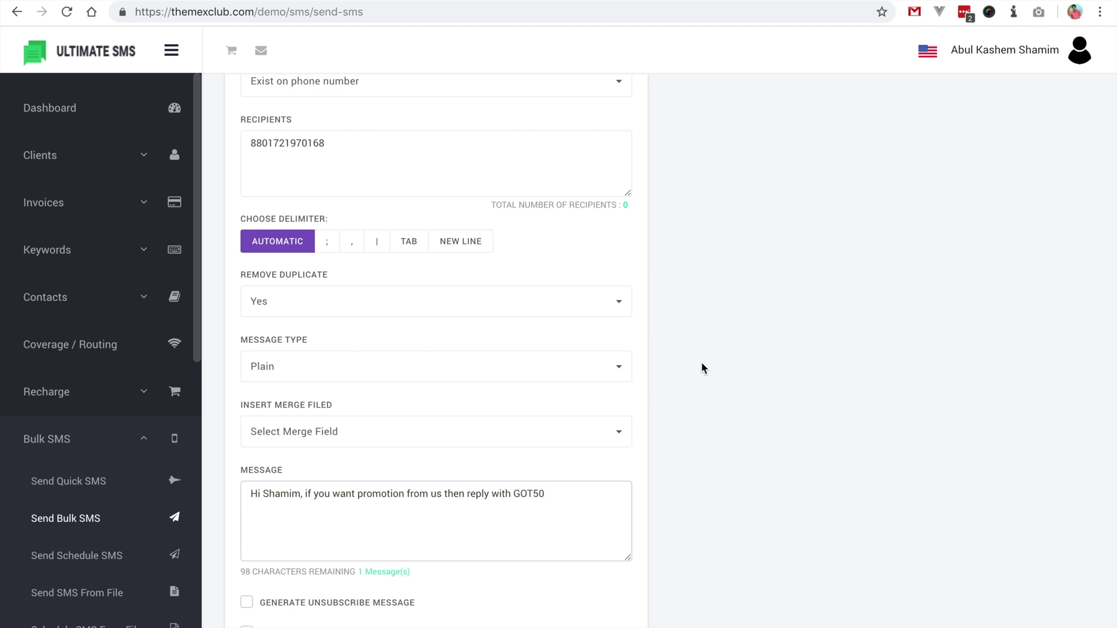
scroll(704, 368, "up", 2)
scroll(702, 364, "up", 2)
scroll(700, 362, "up", 2)
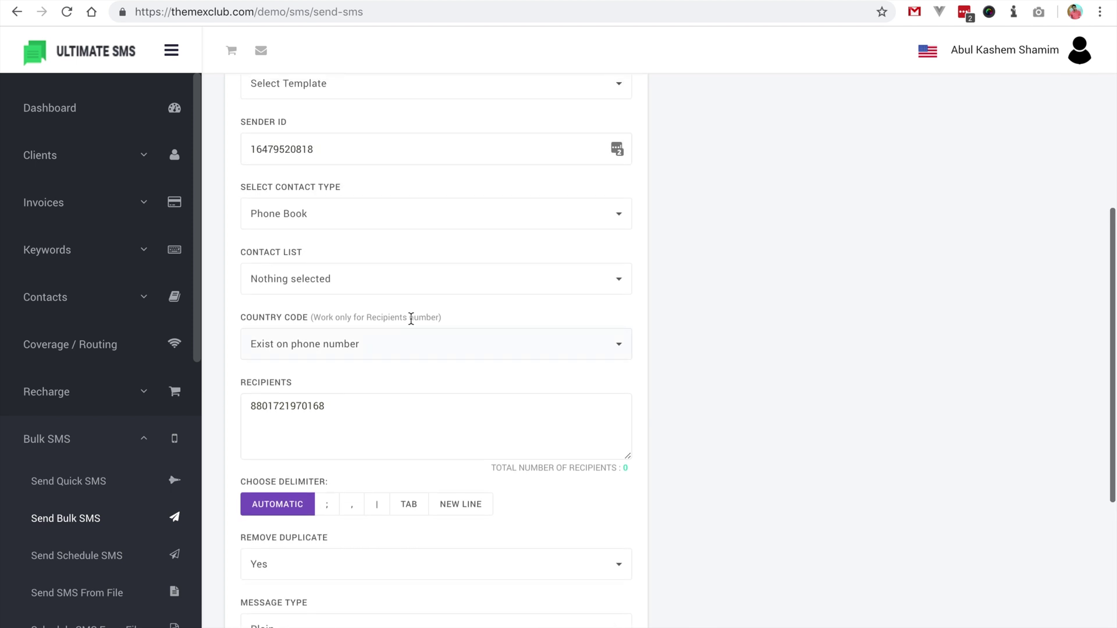
Check the GOT50 keyword spelling in the keyword list in a new tab
left_click(107, 251)
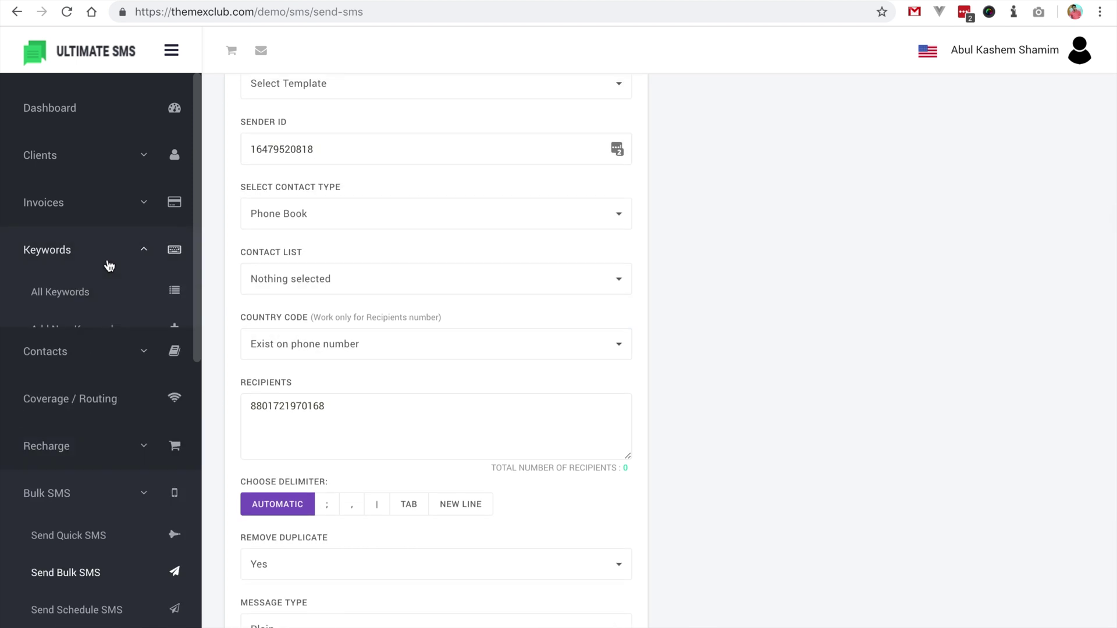
right_click(83, 292)
left_click(96, 295)
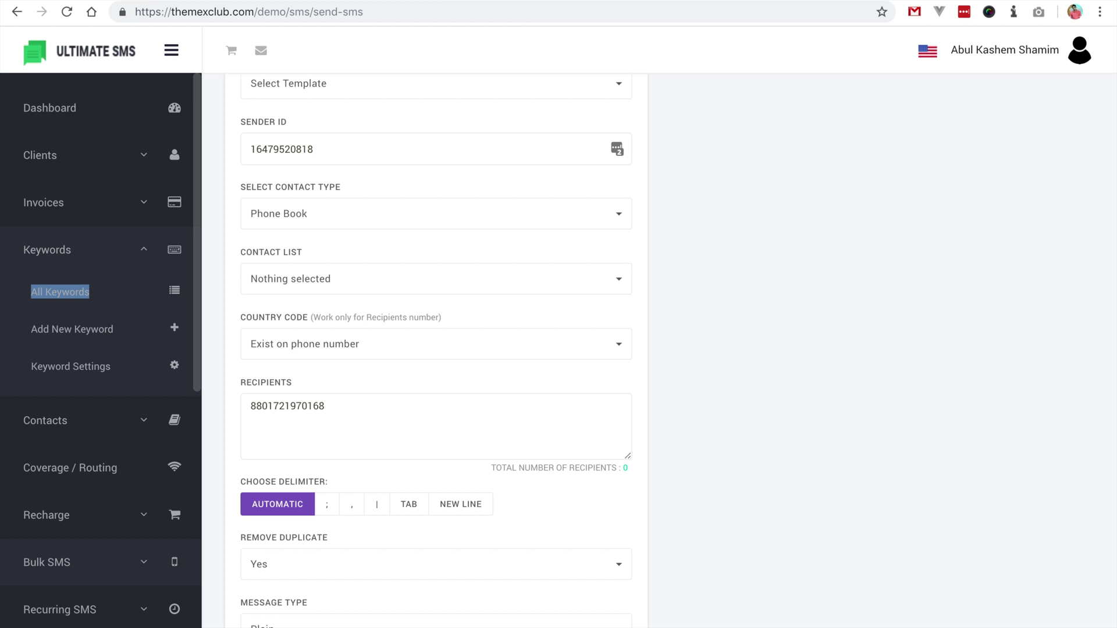
key("ctrl+Tab")
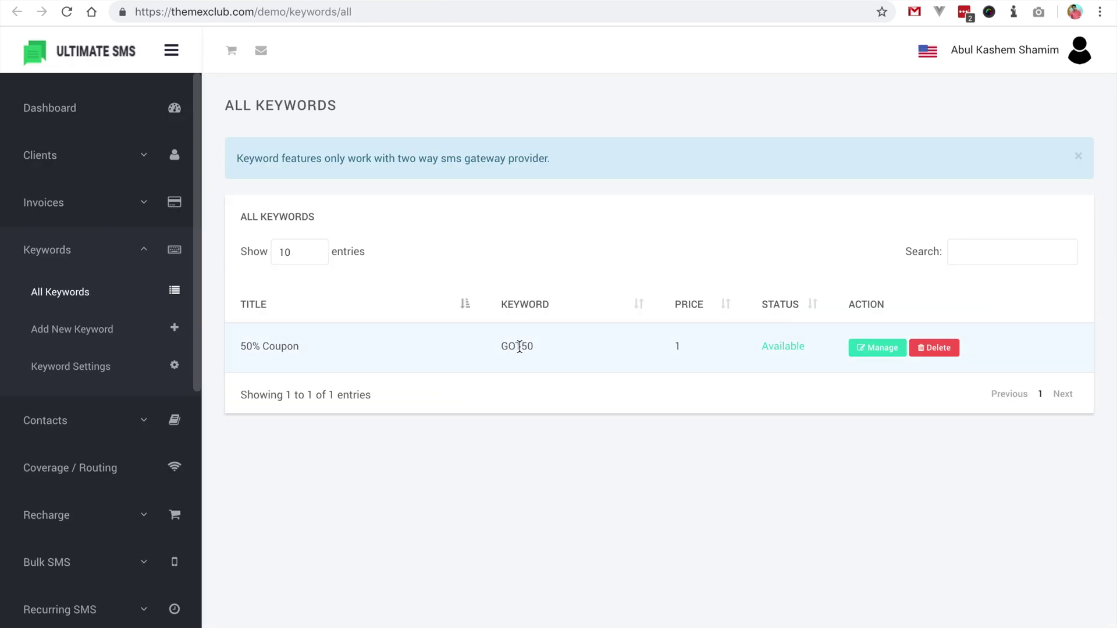
double_click(519, 346)
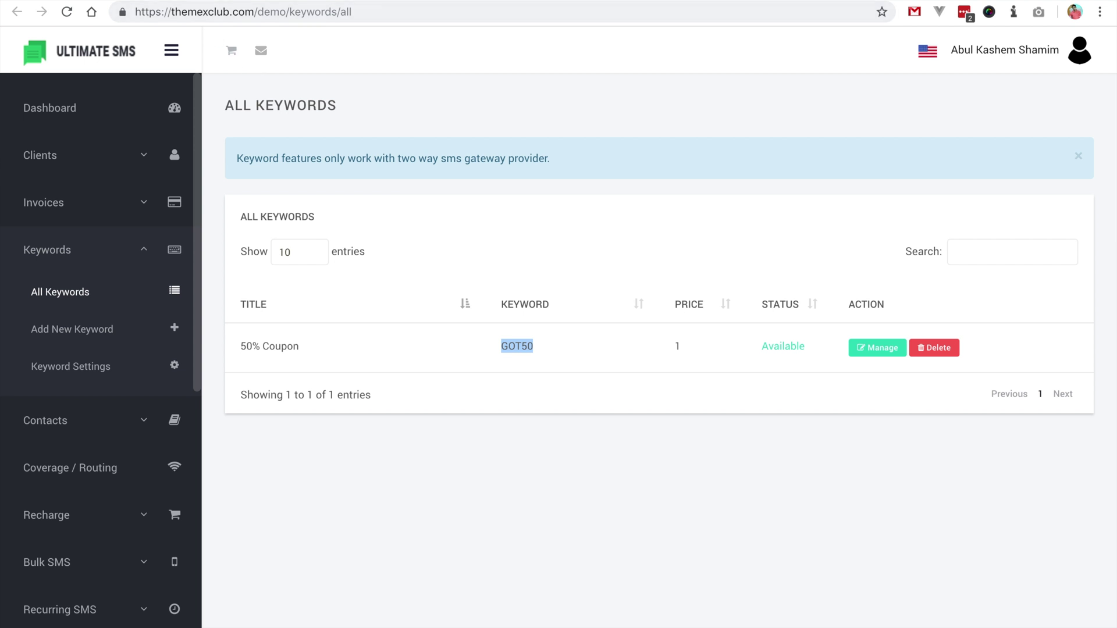
key("ctrl+shift+Tab")
Add 'Thanks!!' on a new line at the end of the message
scroll(673, 420, "down", 5)
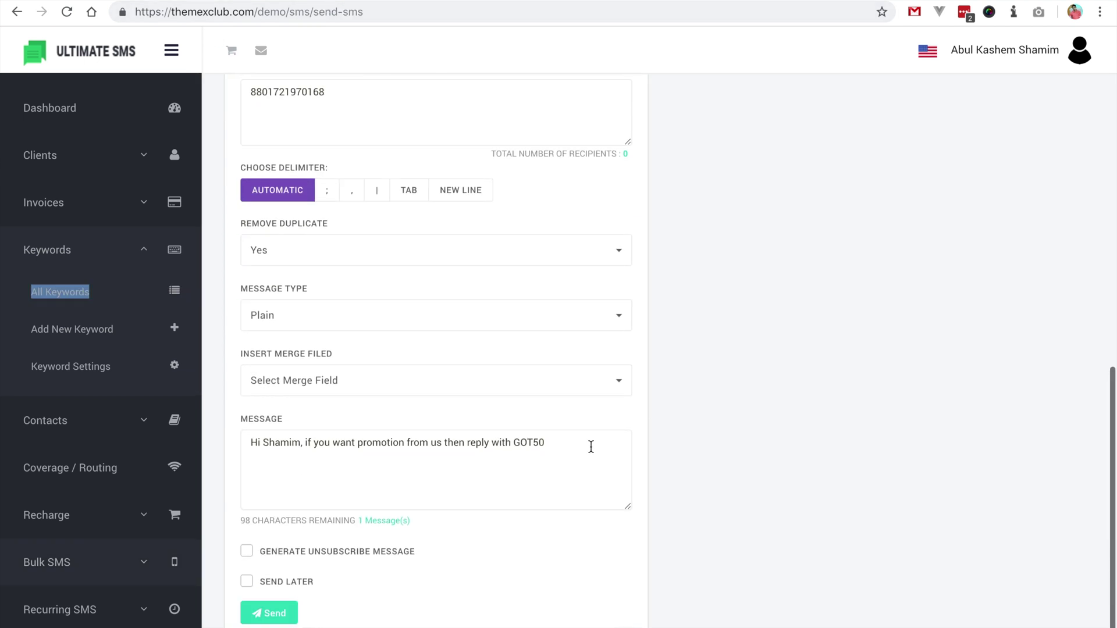
left_click(566, 447)
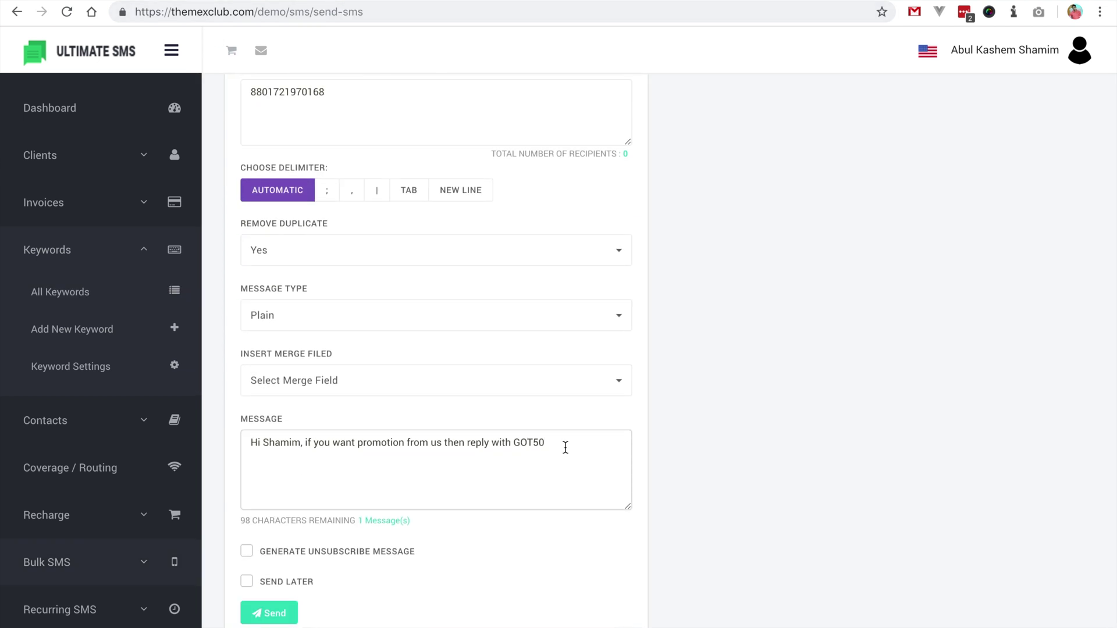
key("Return")
type("Th")
type("anks!!")
Send the campaign and view its report from Campaign Reports
left_click(284, 613)
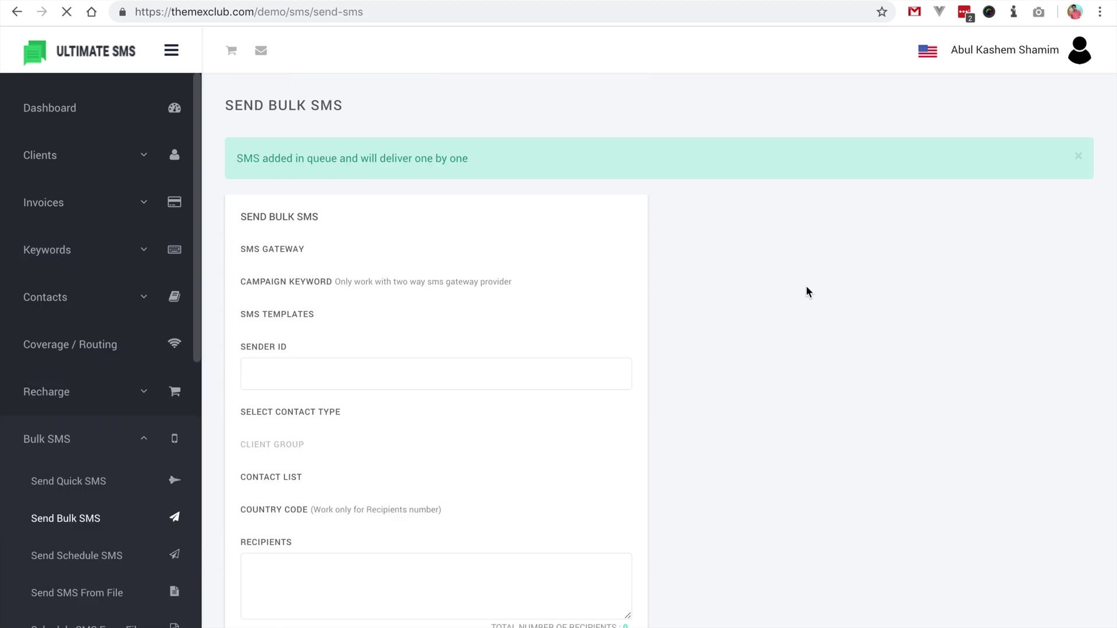
scroll(111, 431, "down", 4)
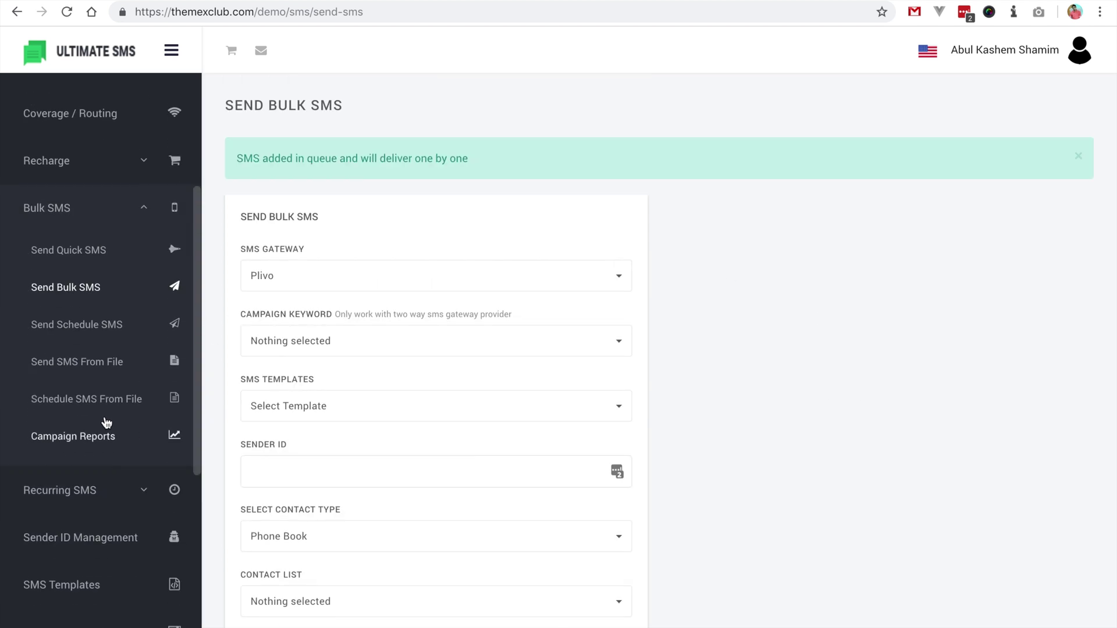
left_click(93, 436)
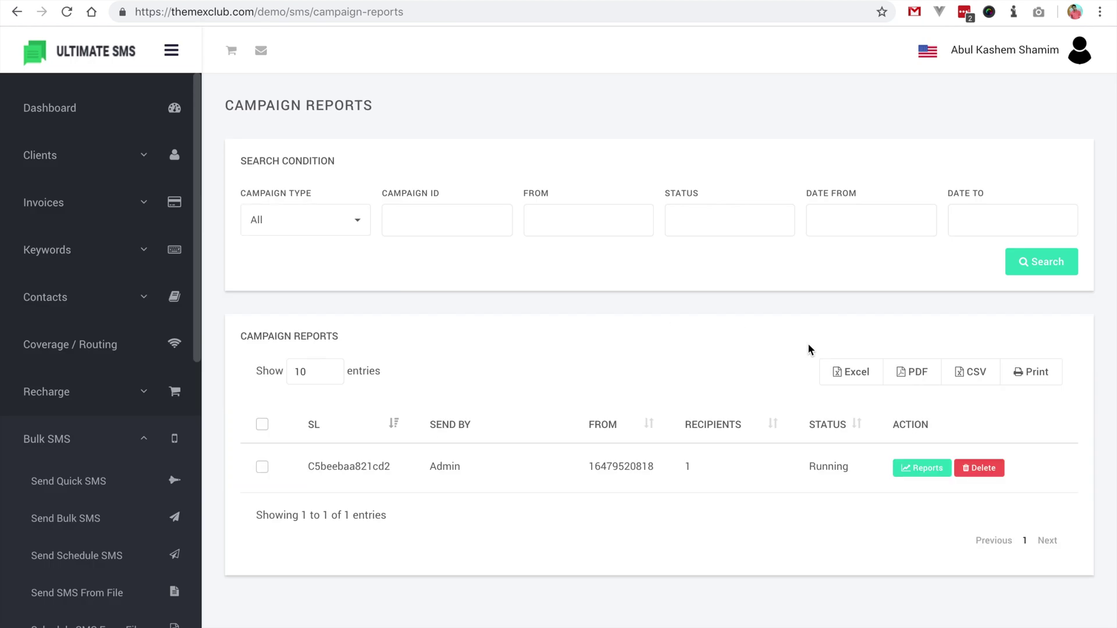
left_click(916, 472)
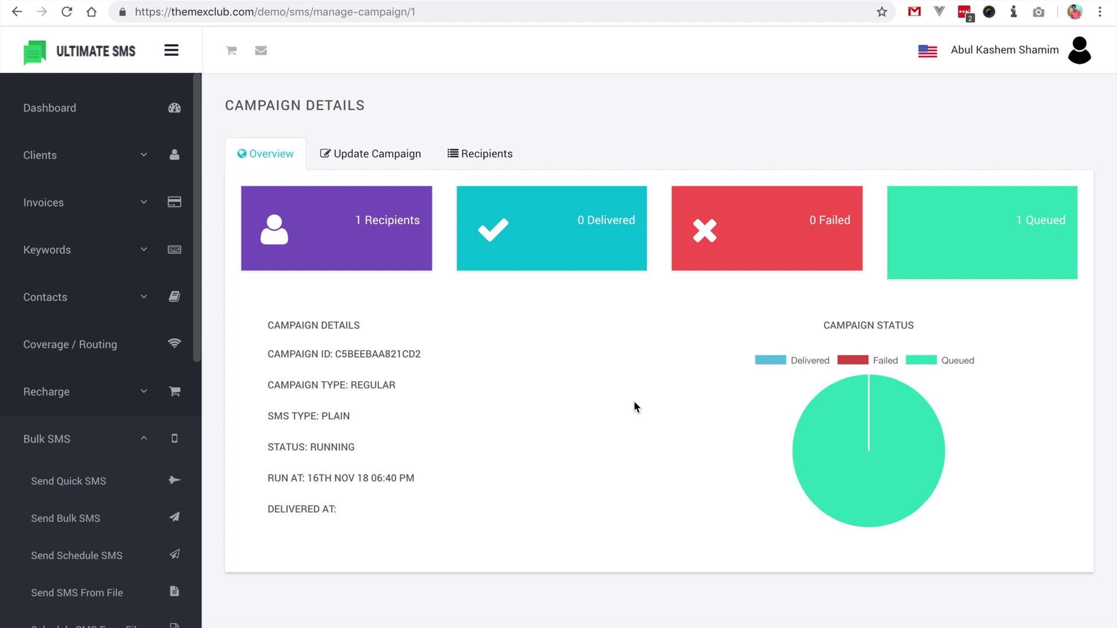
key("alt+Left")
Reopen the campaign report and view its Recipients tab with Success status
left_click(922, 469)
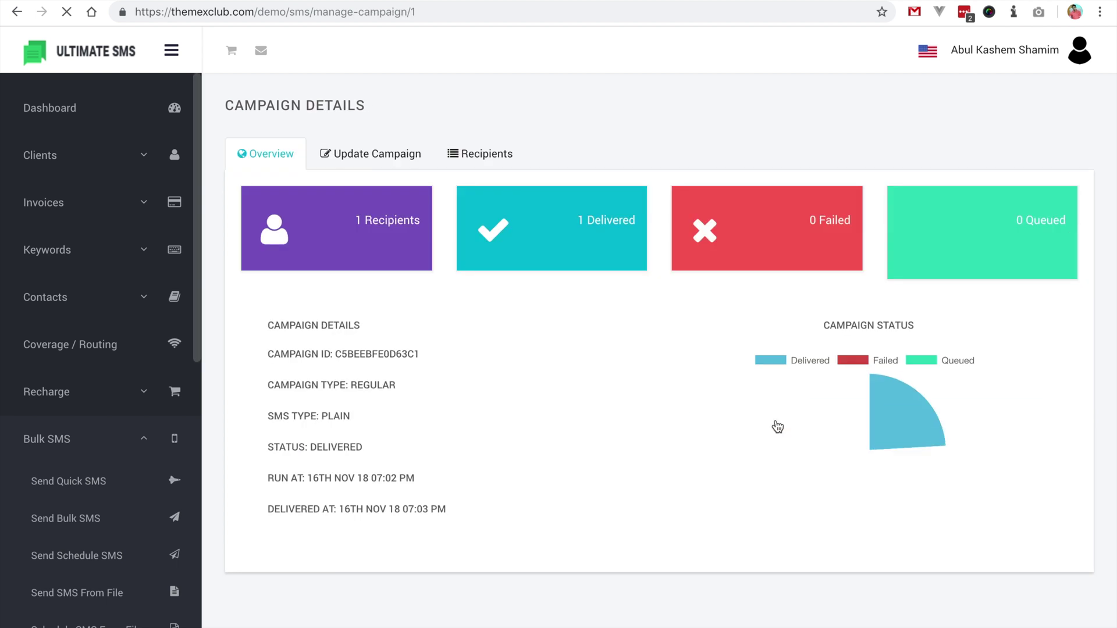
left_click(491, 160)
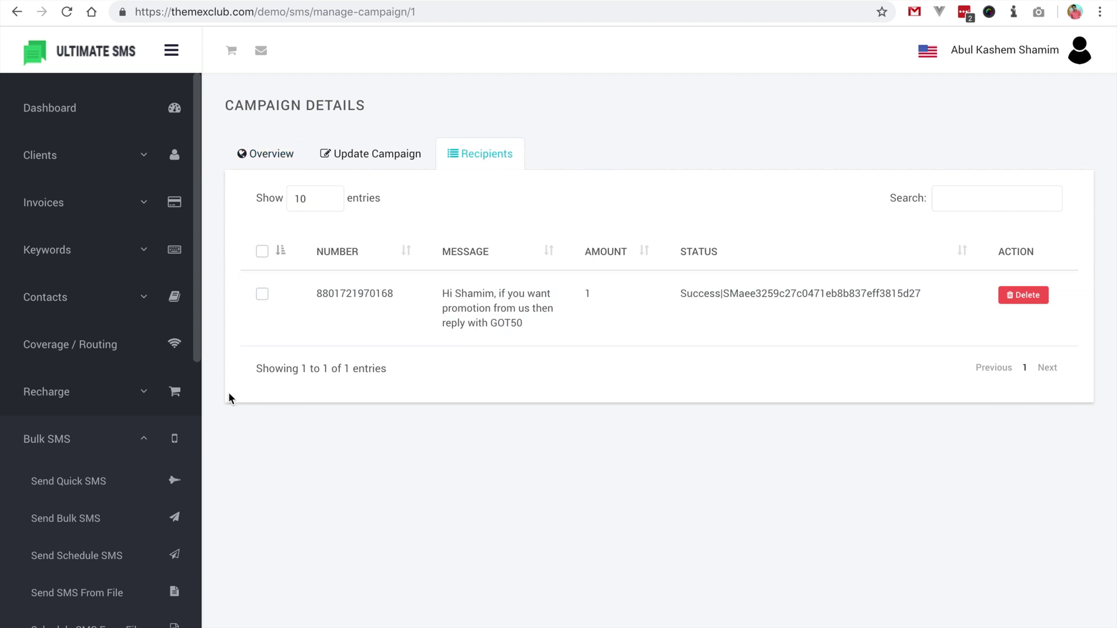
scroll(188, 412, "down", 5)
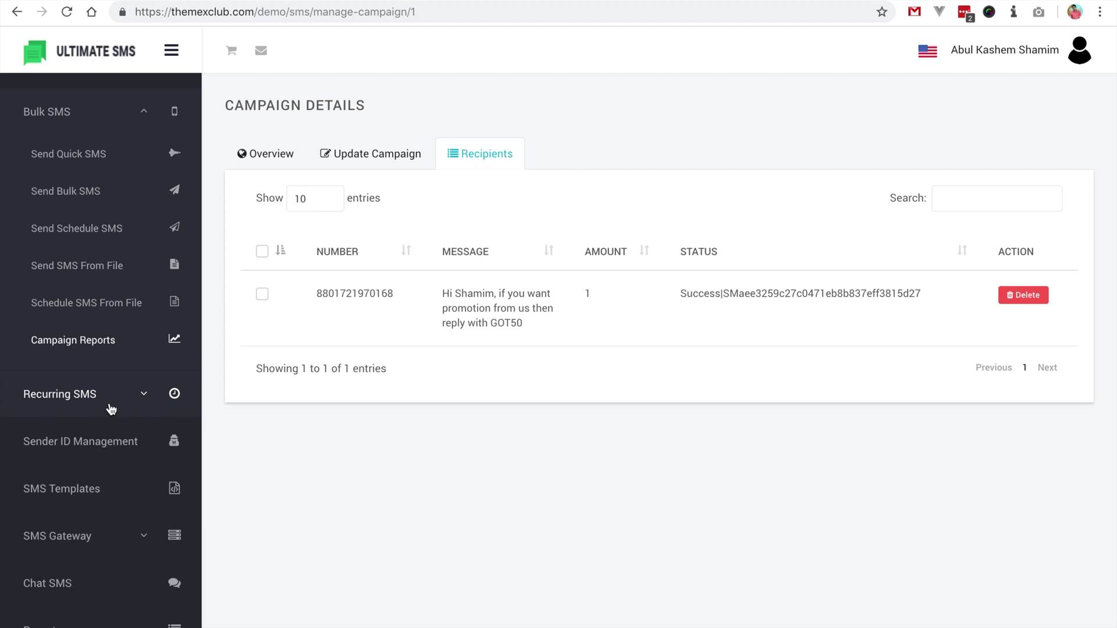
scroll(110, 407, "down", 5)
left_click(75, 349)
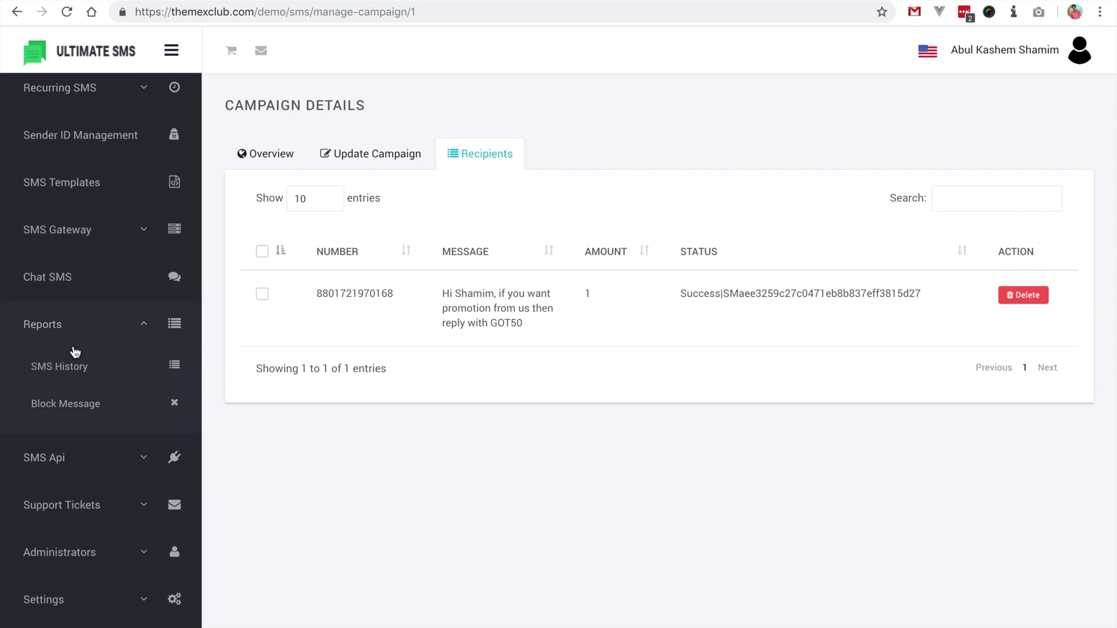
left_click(85, 371)
scroll(465, 353, "down", 2)
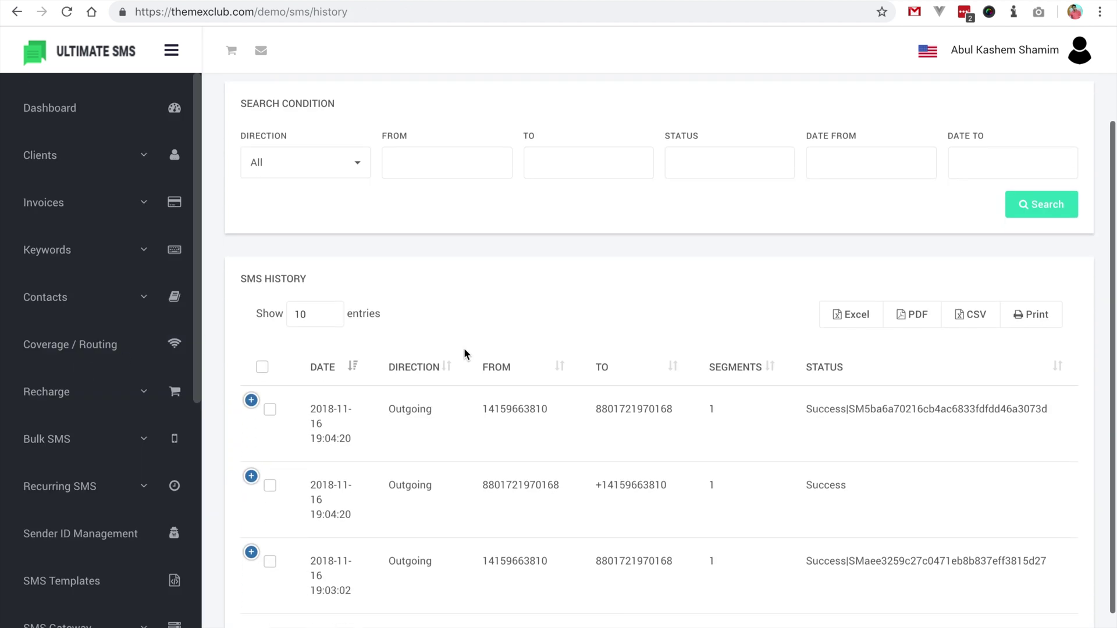
left_click(251, 459)
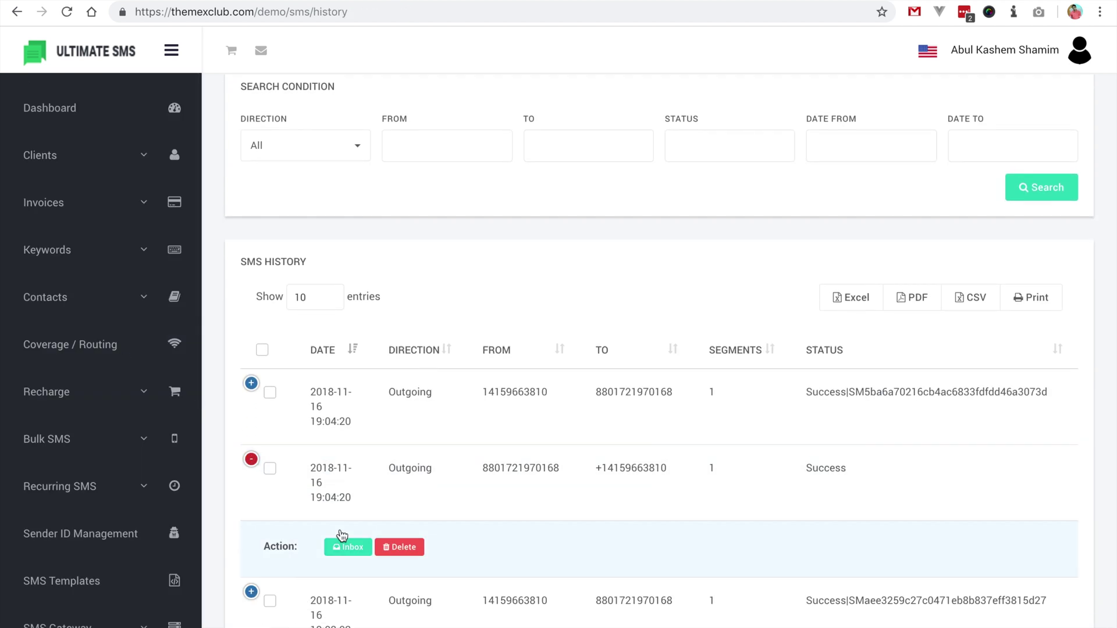
left_click(347, 547)
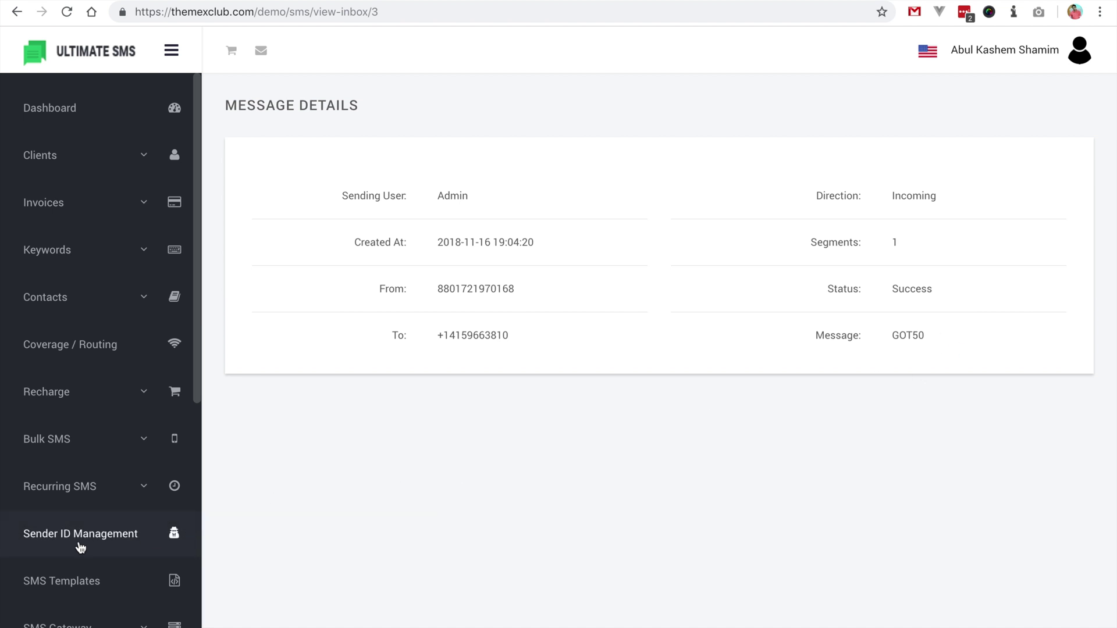
scroll(79, 544, "down", 2)
scroll(102, 529, "down", 2)
scroll(99, 541, "down", 2)
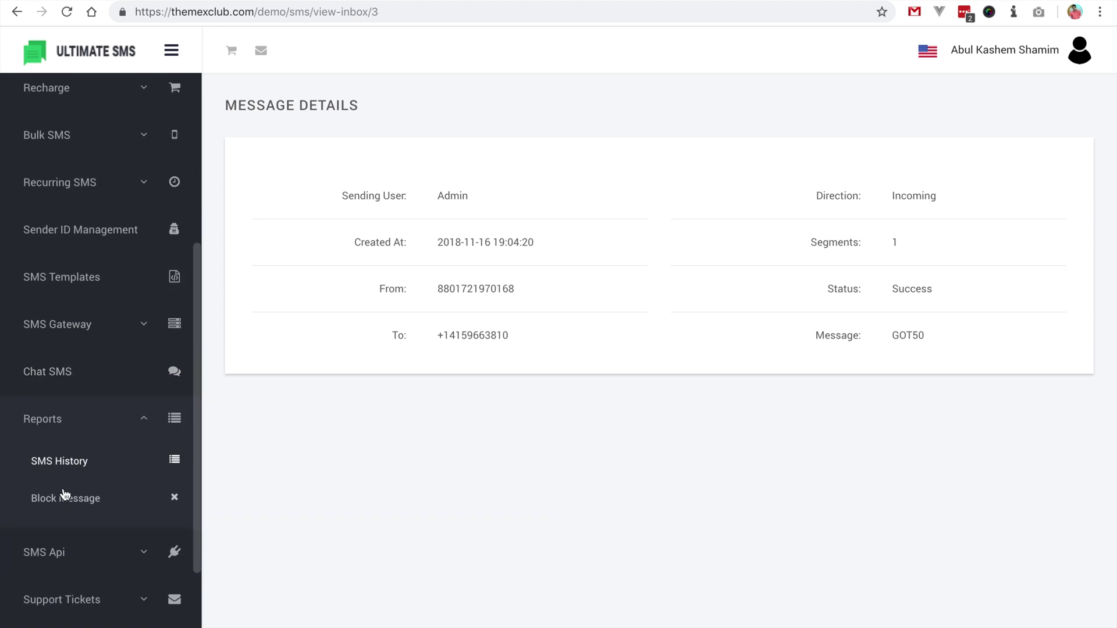
View the outgoing auto-reply 'You will get 50% discount from our next promotion.'
left_click(56, 464)
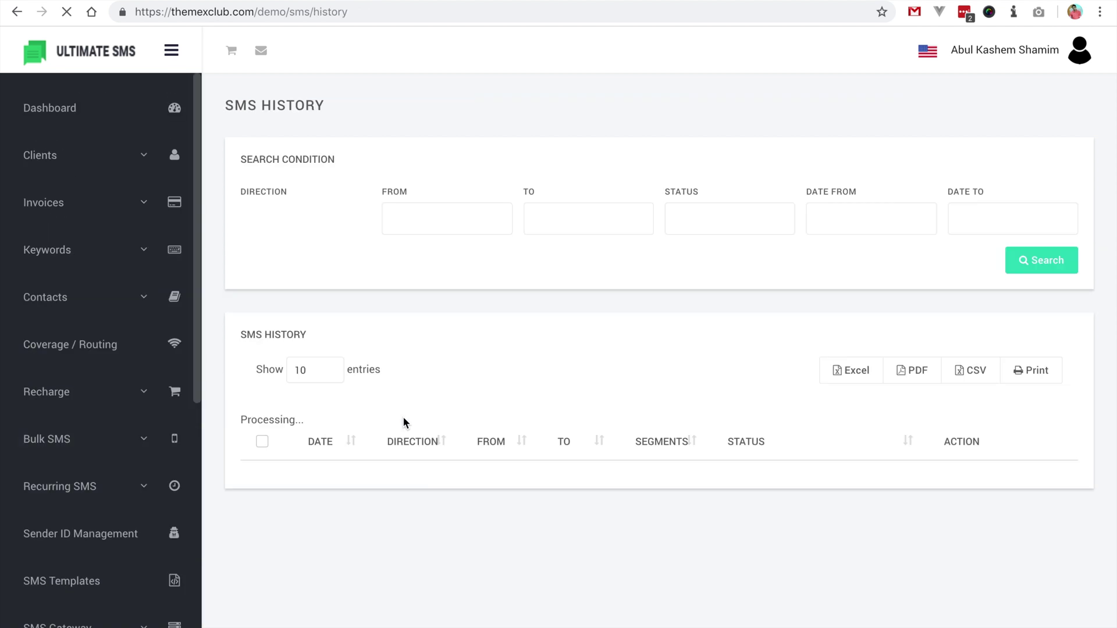
left_click(251, 458)
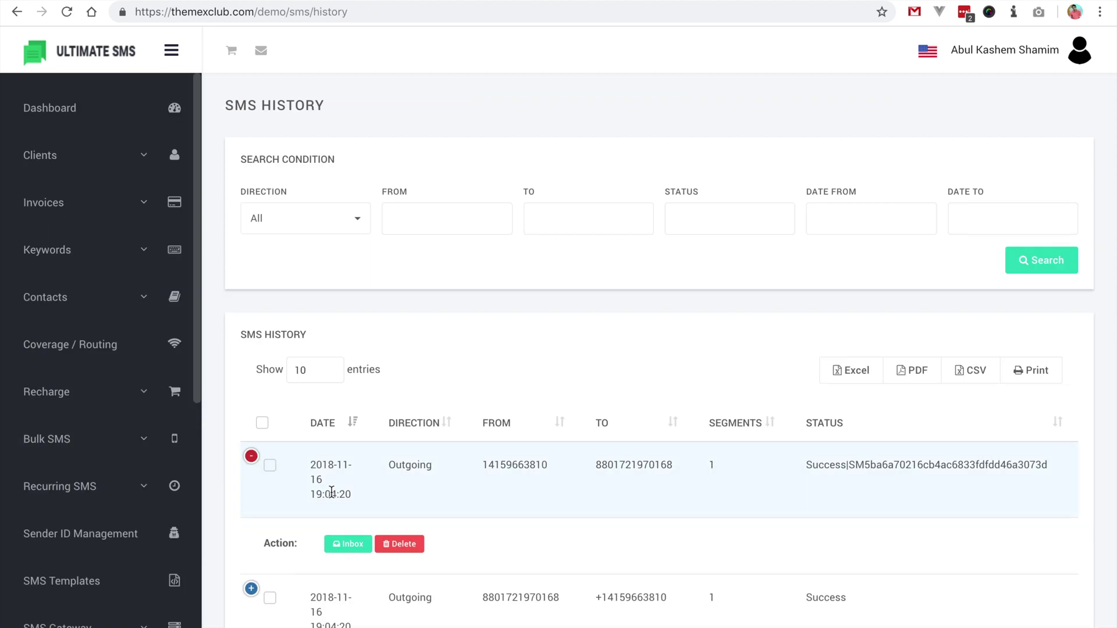
left_click(348, 548)
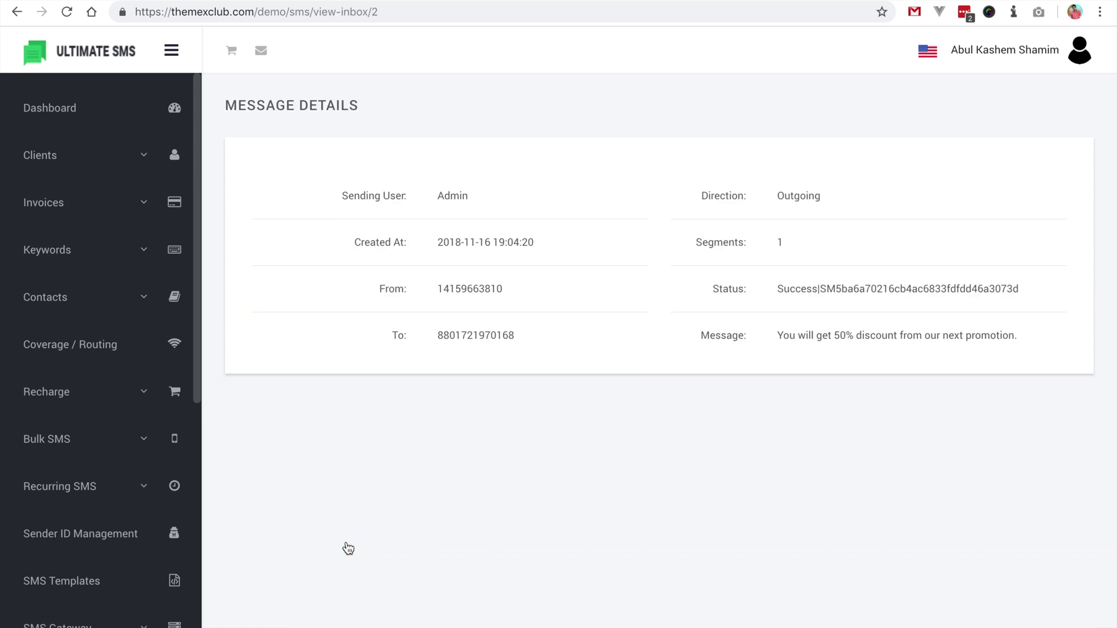